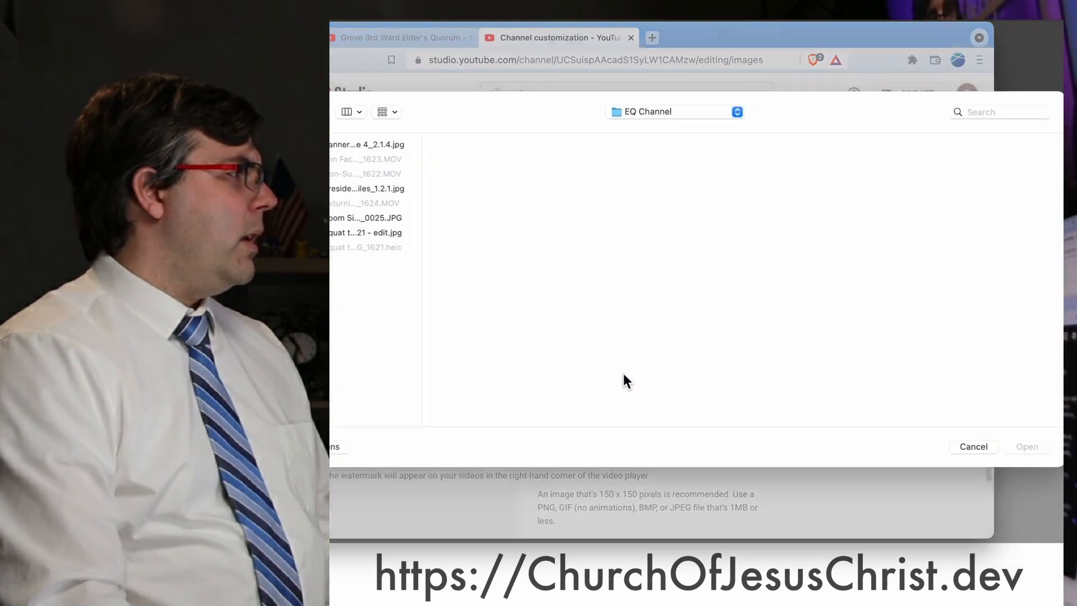
- Set EQ Banner Take 4_2.1.4.jpg as the channel banner image
click(368, 149)
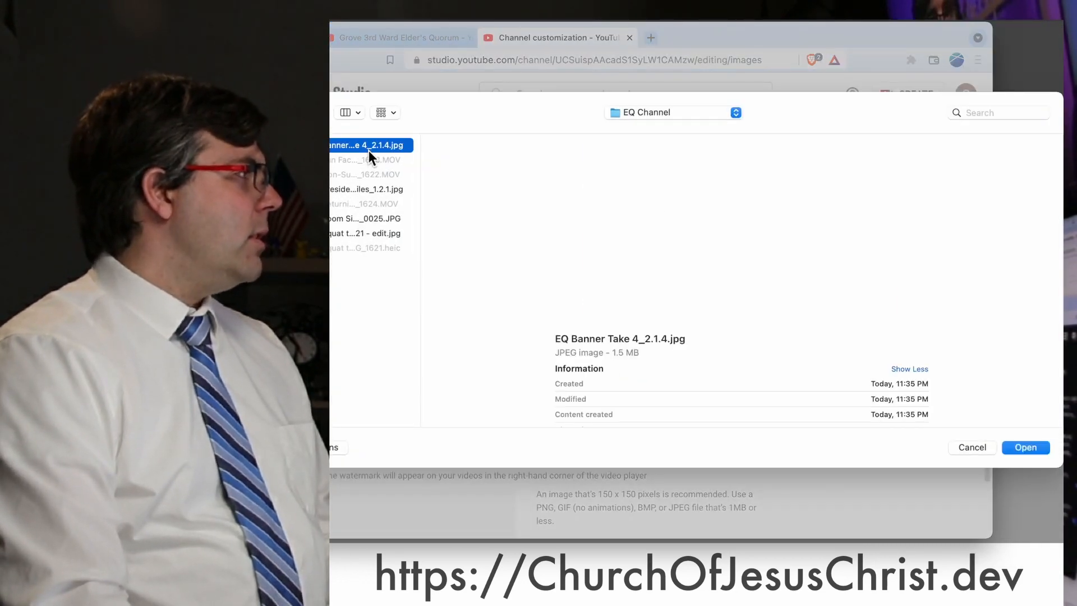
click(1035, 450)
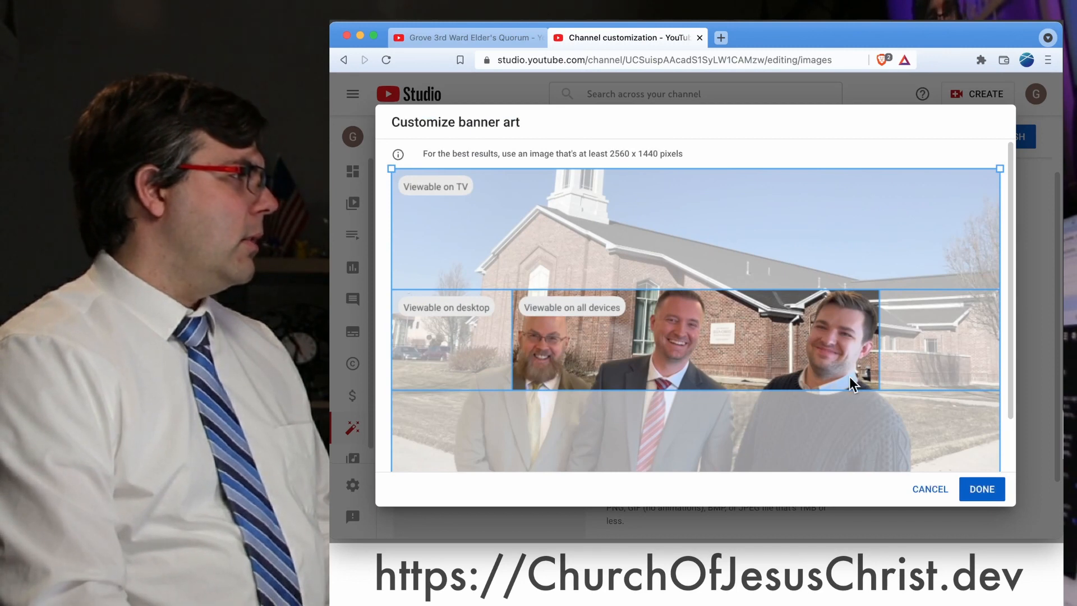
click(975, 489)
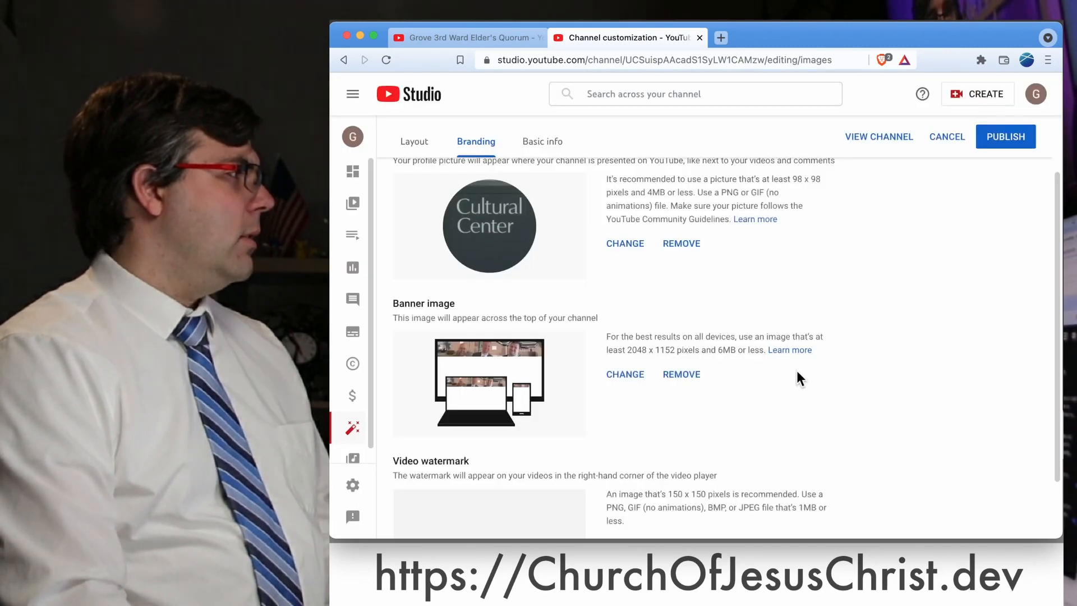
- Upload Grove 3rd Ward Building Plaque 300px.jpeg from Exports as the video watermark
scroll(623, 340, down, 3)
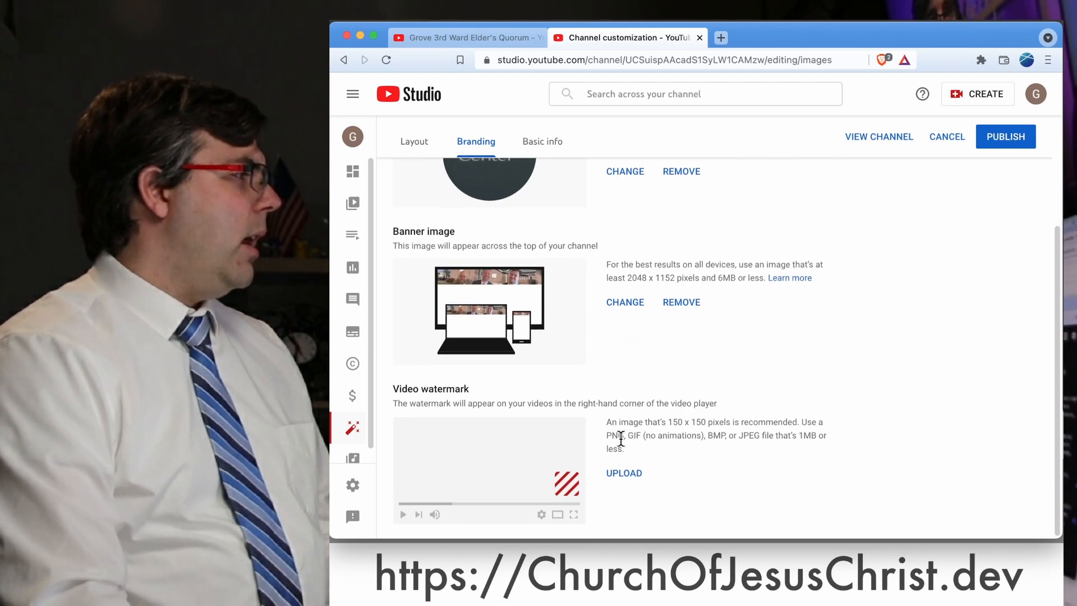
click(626, 474)
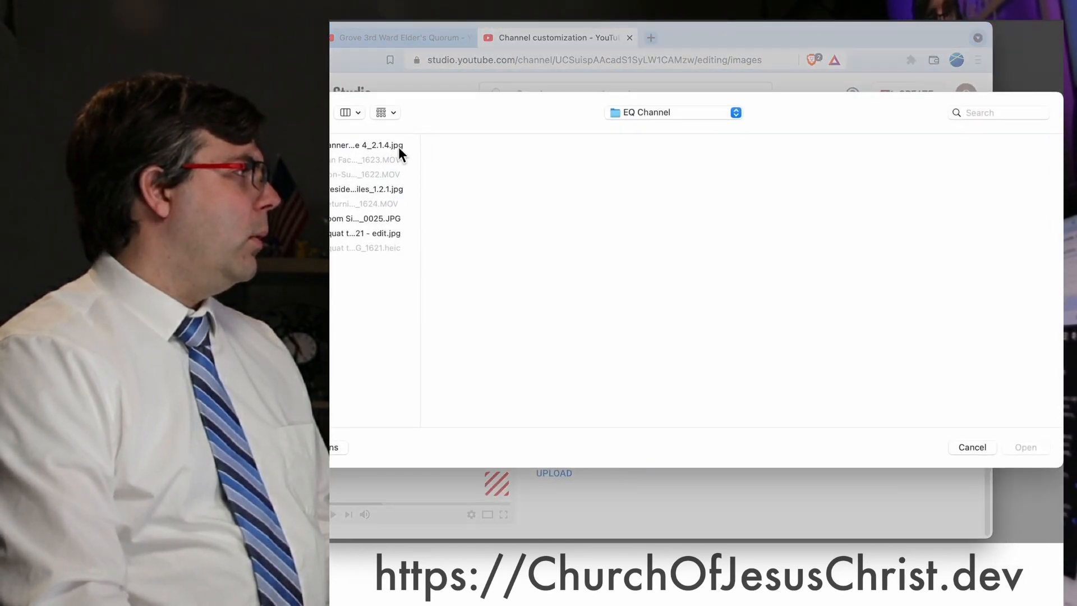
click(596, 174)
click(766, 175)
click(1016, 443)
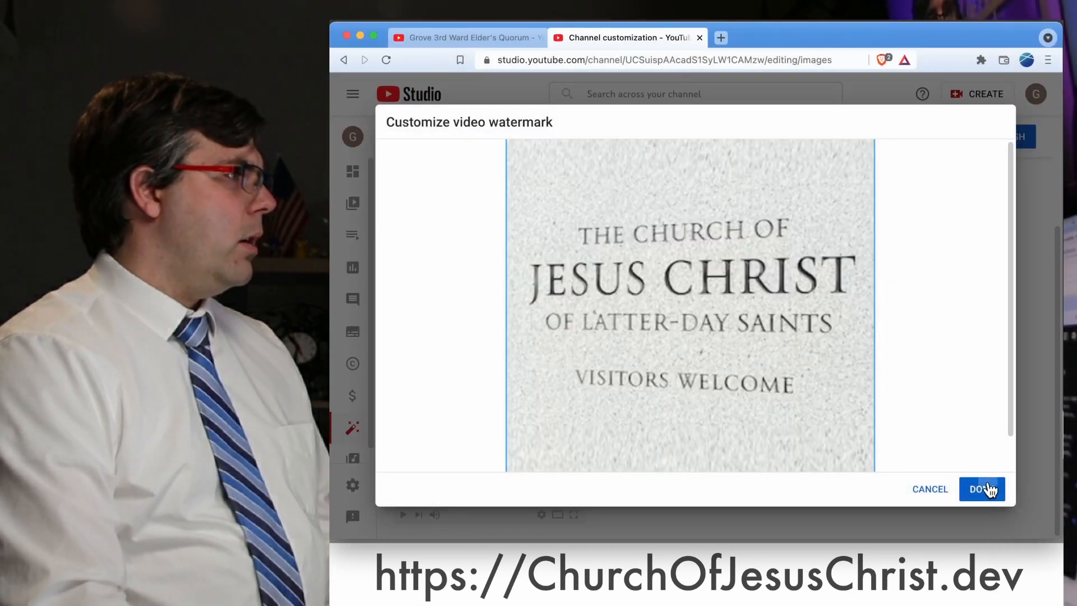
click(987, 489)
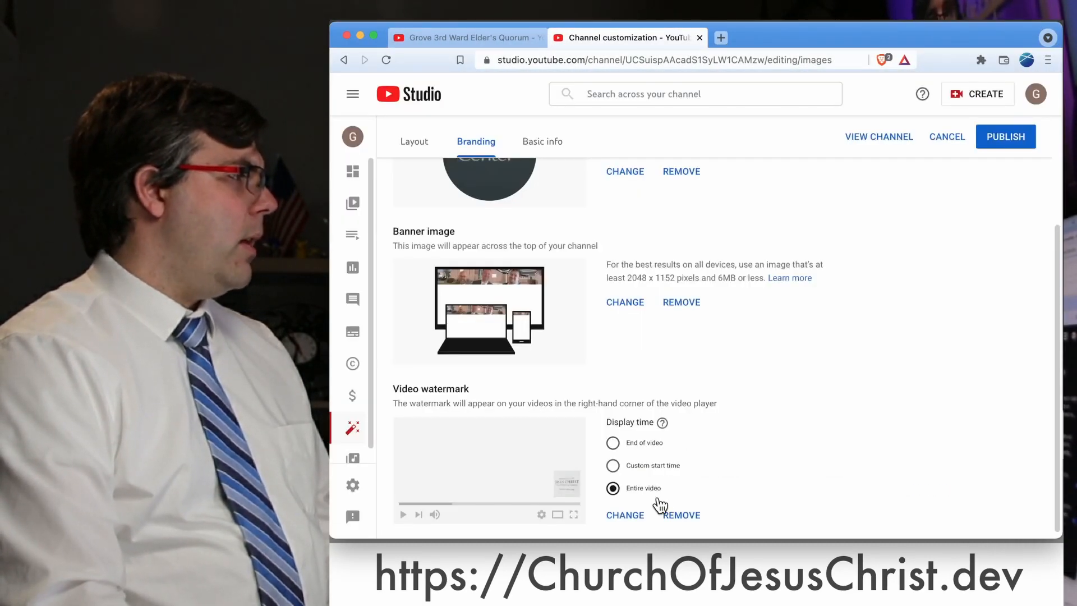
scroll(657, 421, up, 3)
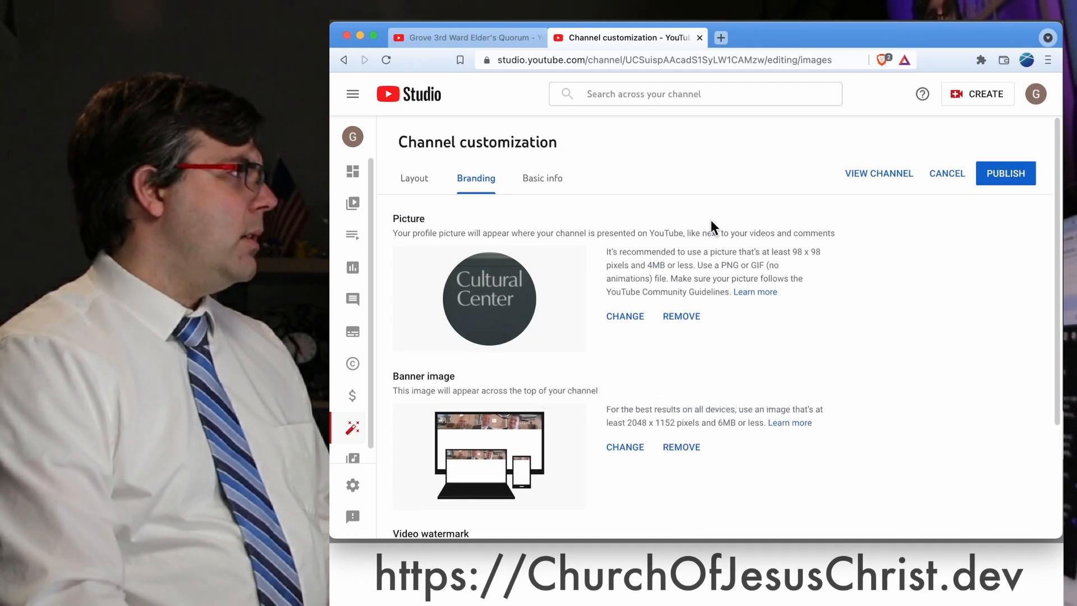
- Review the channel's Basic info settings
click(549, 183)
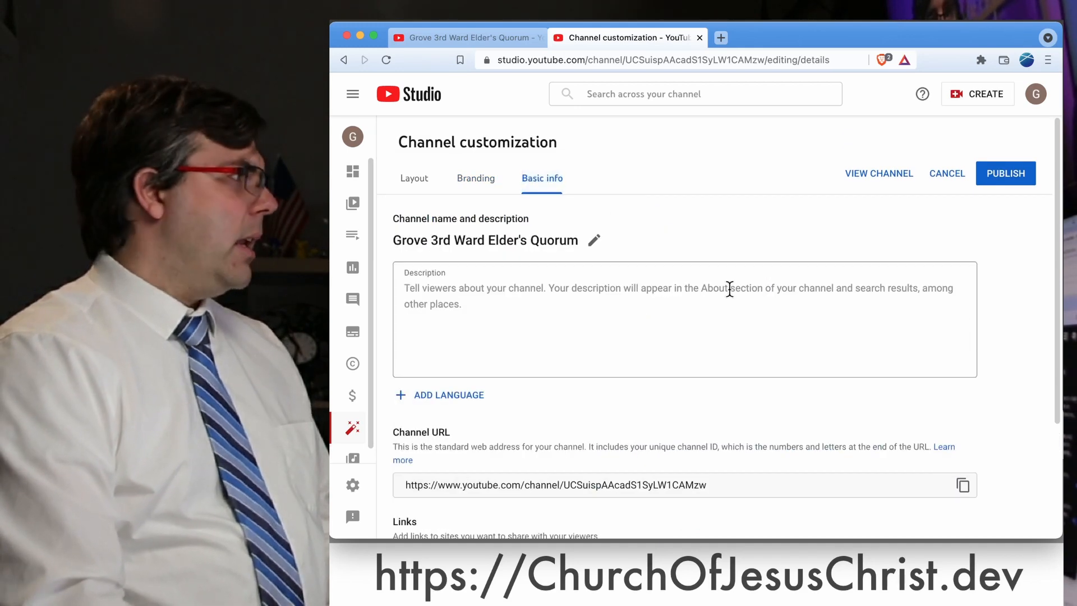
scroll(695, 288, down, 2)
scroll(546, 229, down, 3)
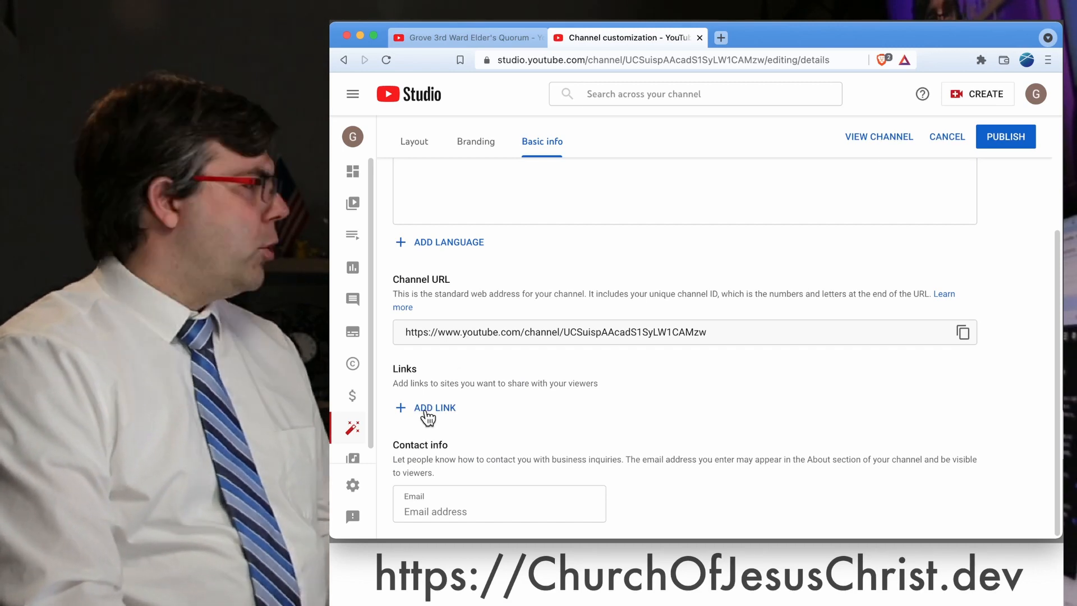
scroll(486, 448, up, 1)
scroll(482, 454, down, 1)
scroll(561, 352, up, 3)
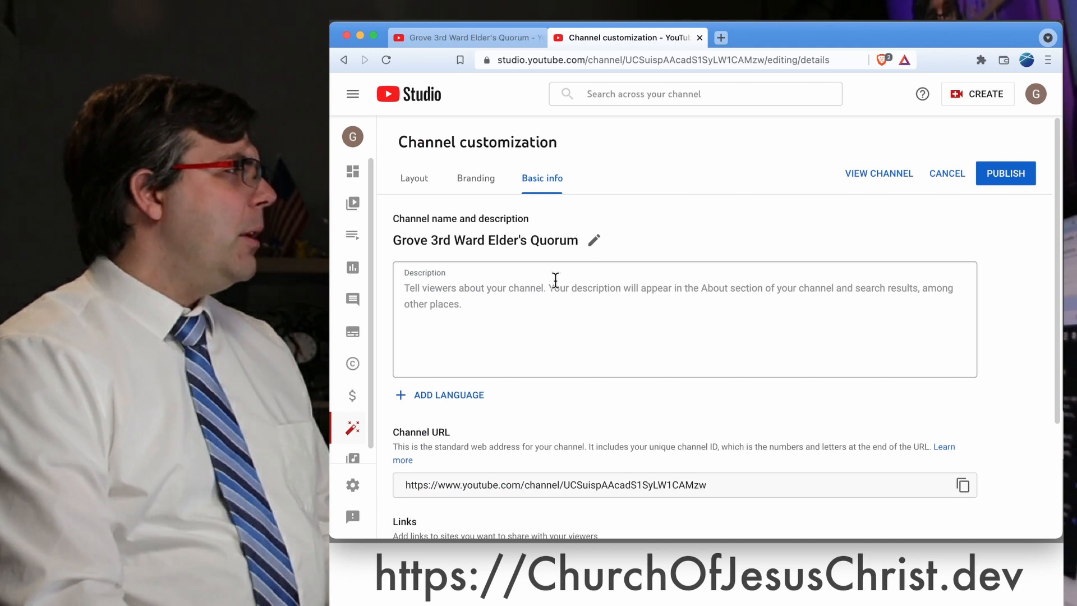
- Publish the customization changes and view the Layout page's spotlight and featured sections
click(1001, 181)
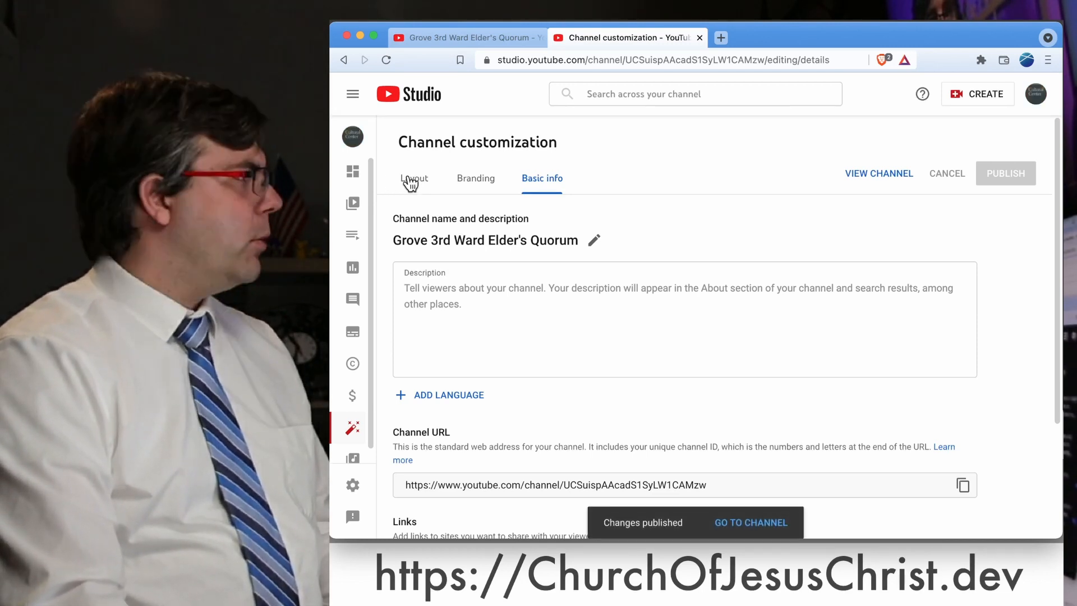
click(411, 181)
scroll(647, 266, down, 2)
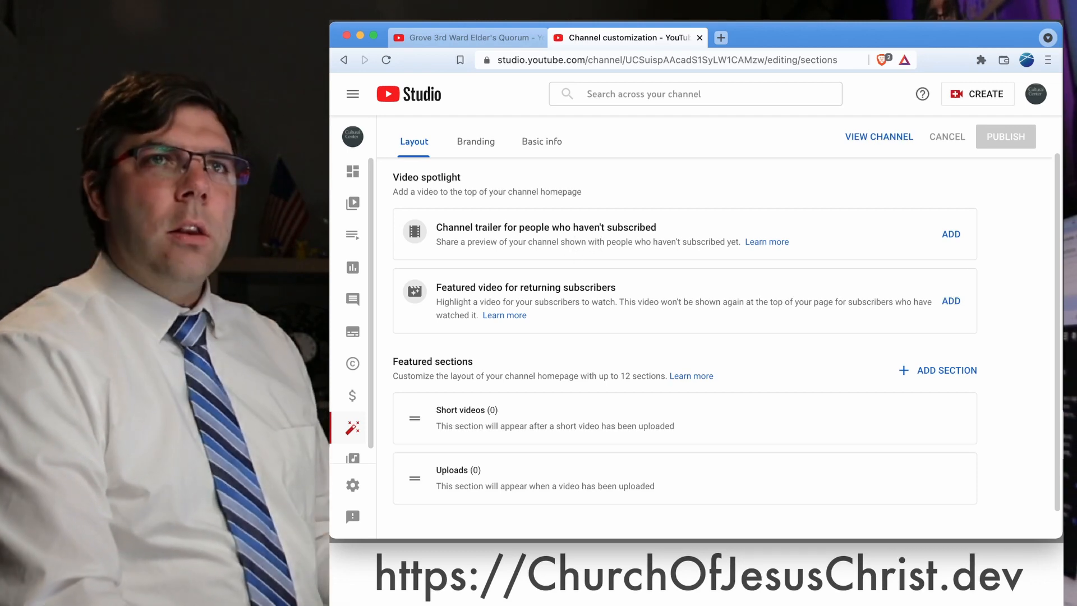
- Play EQ YouTube New Sub Intro.mp4 in VLC from the beginning, then close VLC
key(super+Tab)
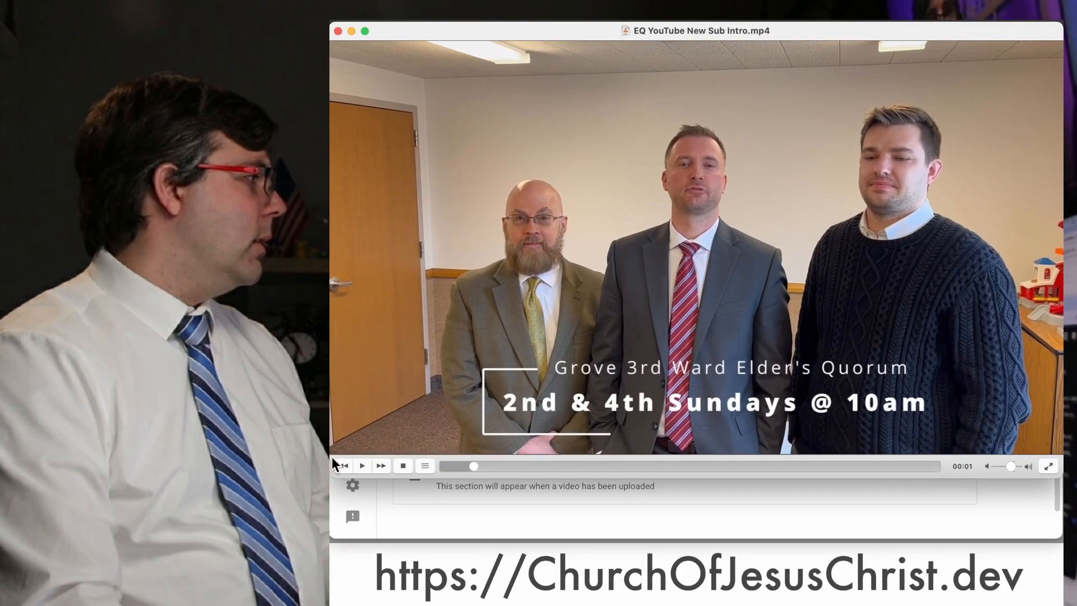
drag(471, 465, 402, 463)
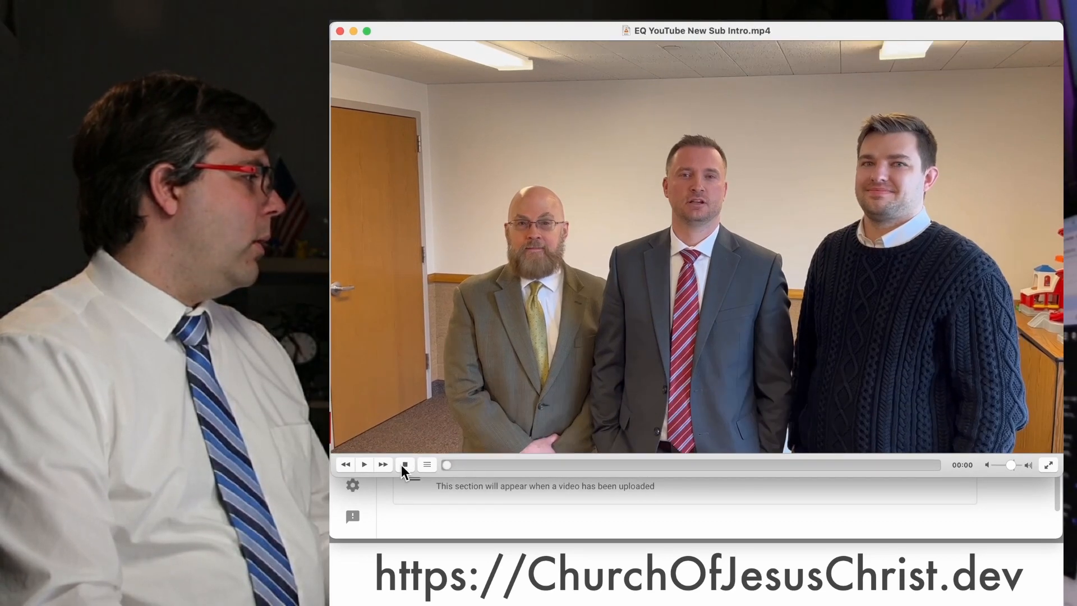
key(space)
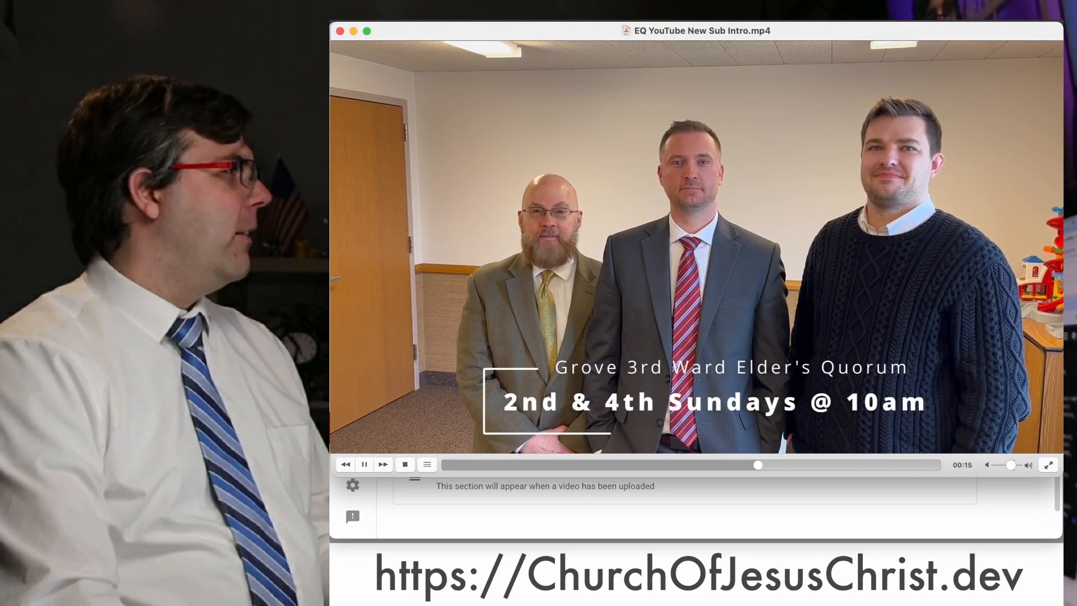
click(339, 31)
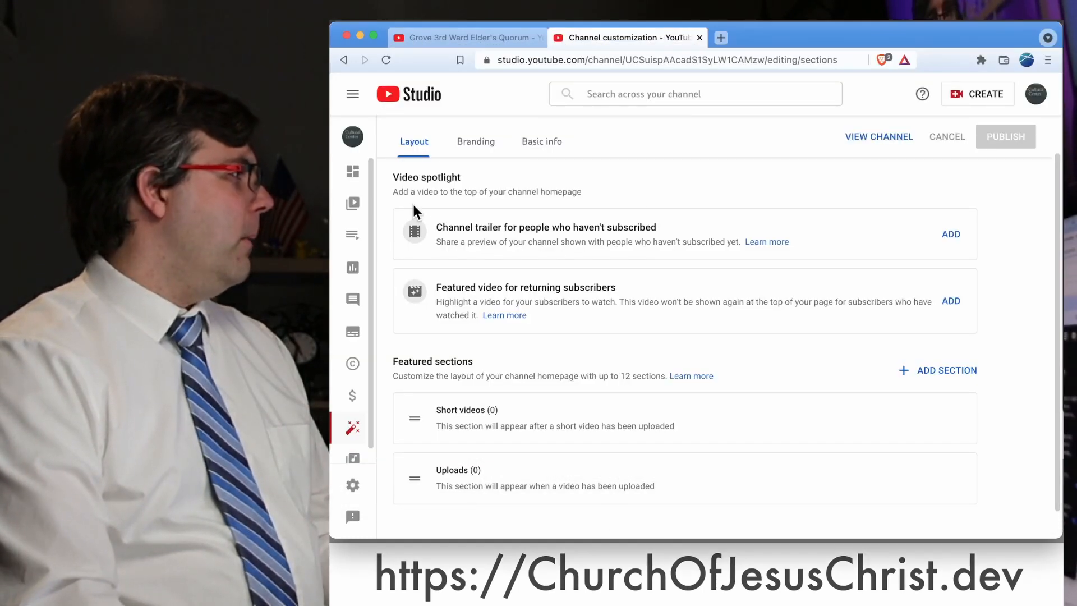
- Upload the EQ YouTube Returning Sub Intro and New Sub Intro videos as drafts
click(950, 234)
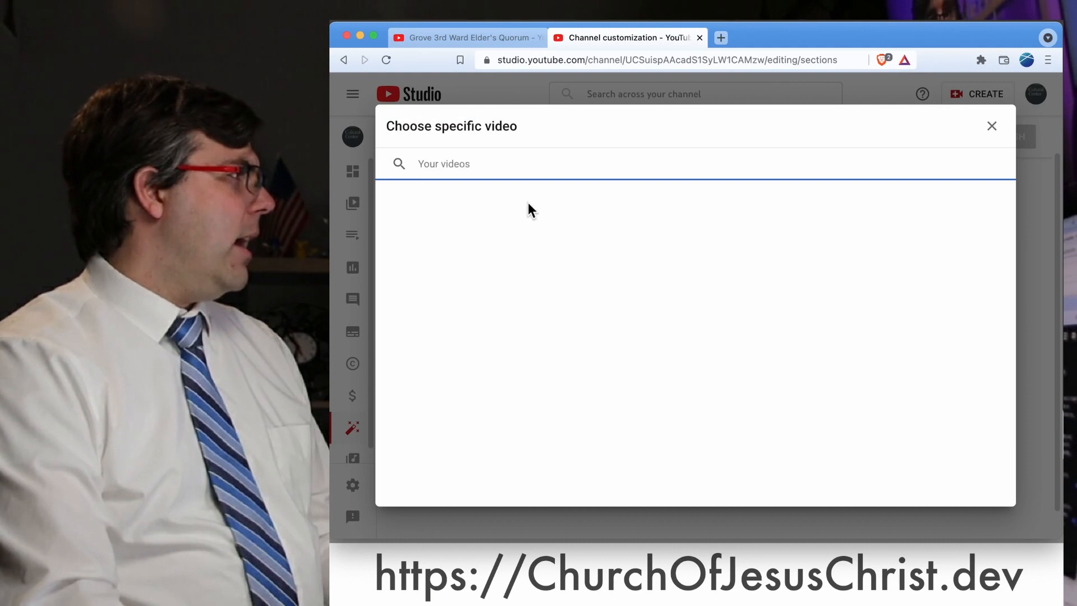
click(991, 126)
click(972, 101)
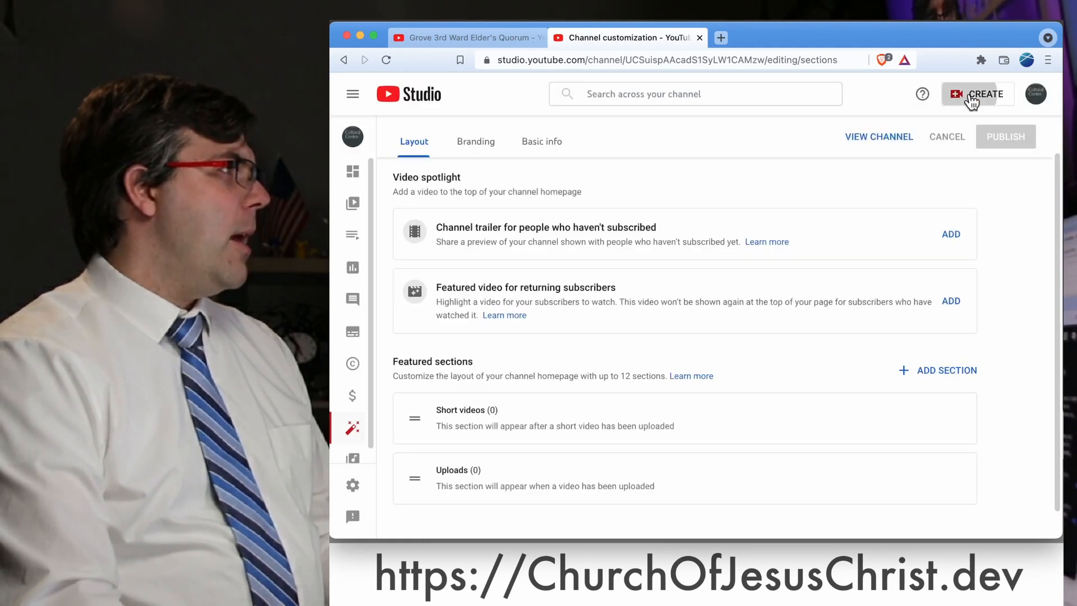
click(956, 118)
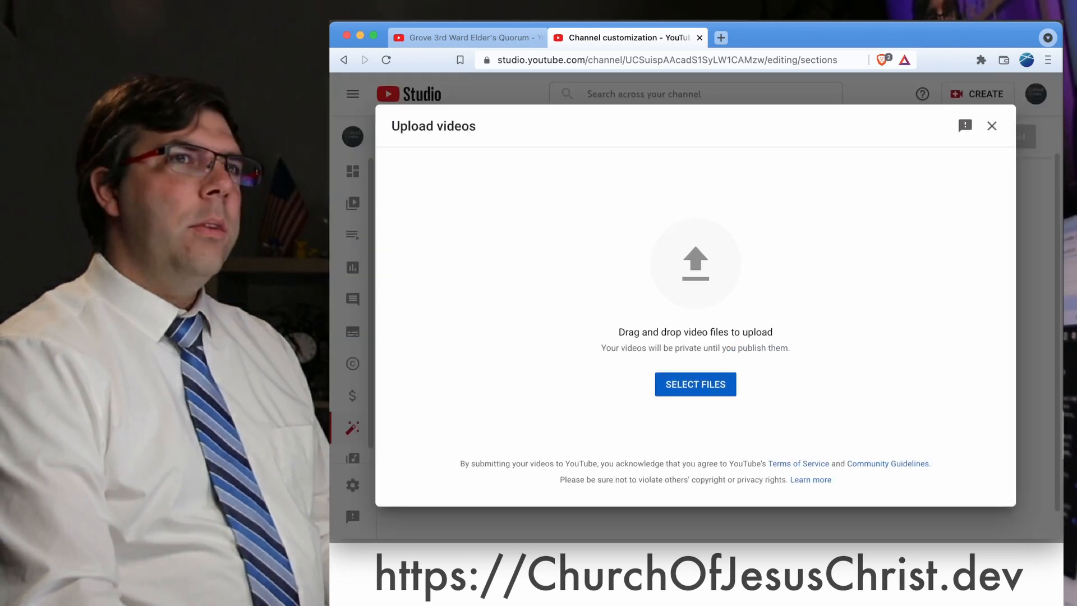
key(super+Tab)
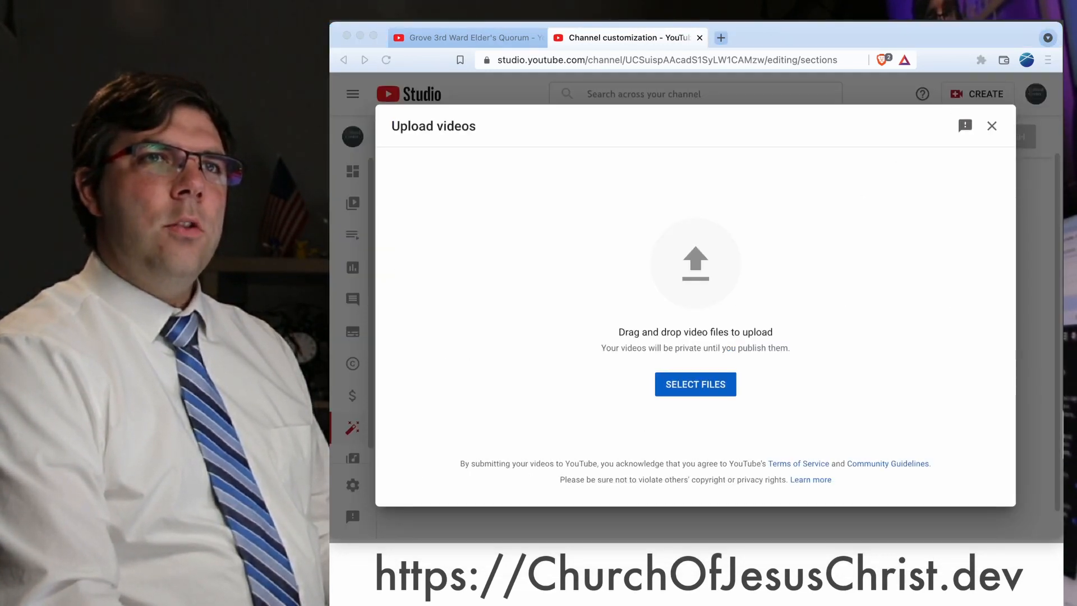
drag(670, 318, 675, 278)
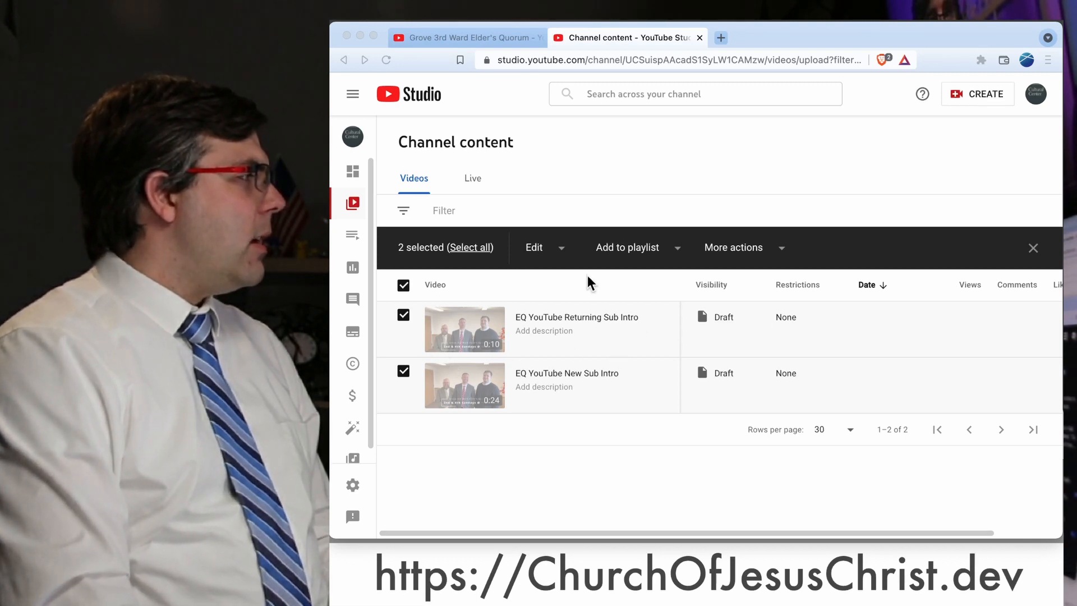
- Open the Returning Sub Intro draft and advance through details, elements and checks
click(562, 252)
click(581, 212)
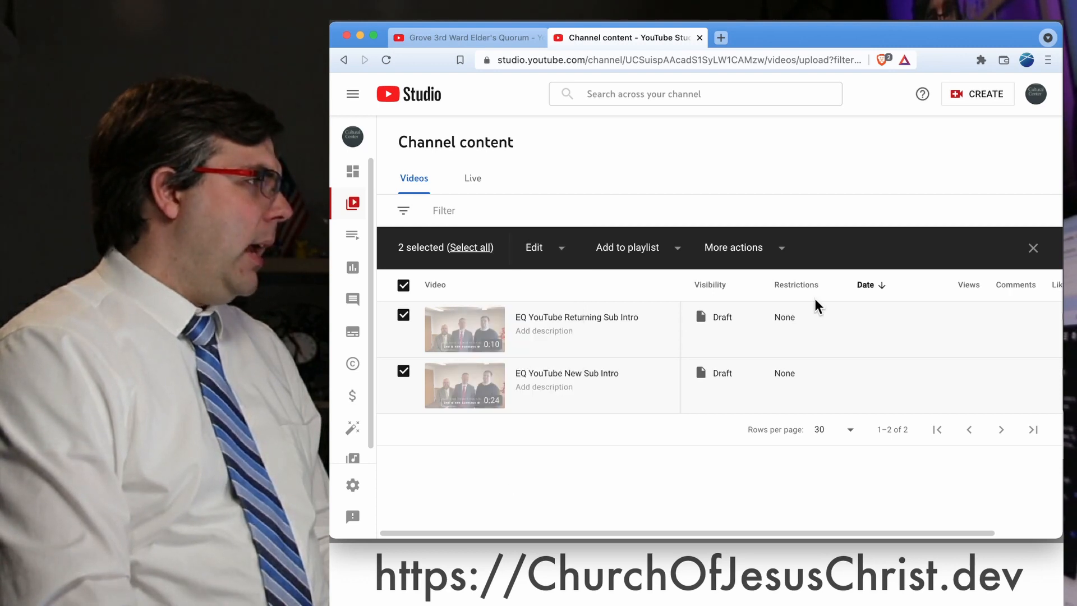
scroll(814, 298, right, 3)
click(1011, 317)
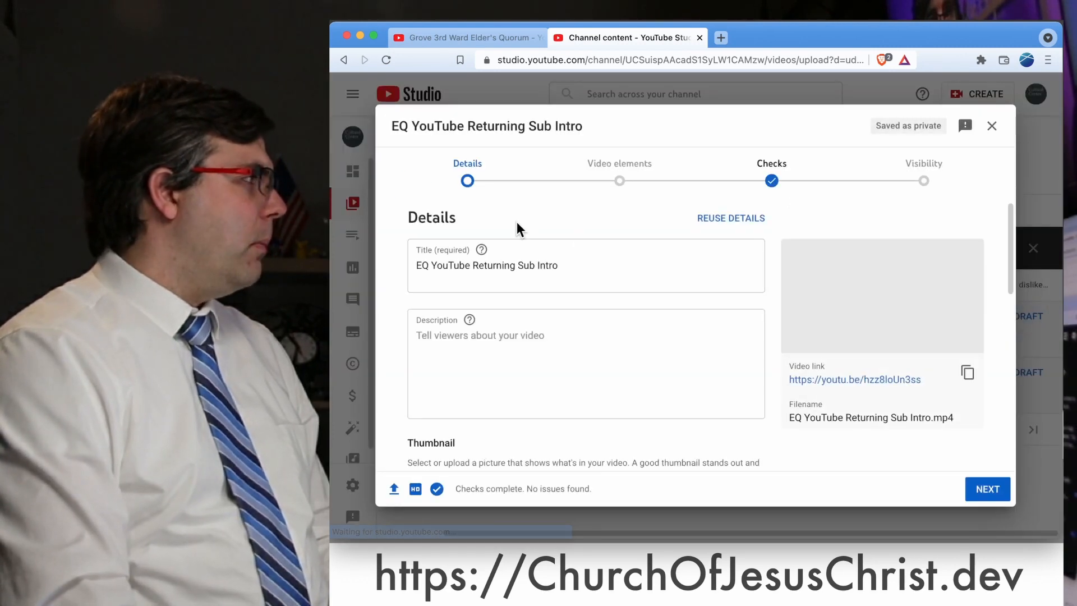
click(986, 488)
click(986, 488)
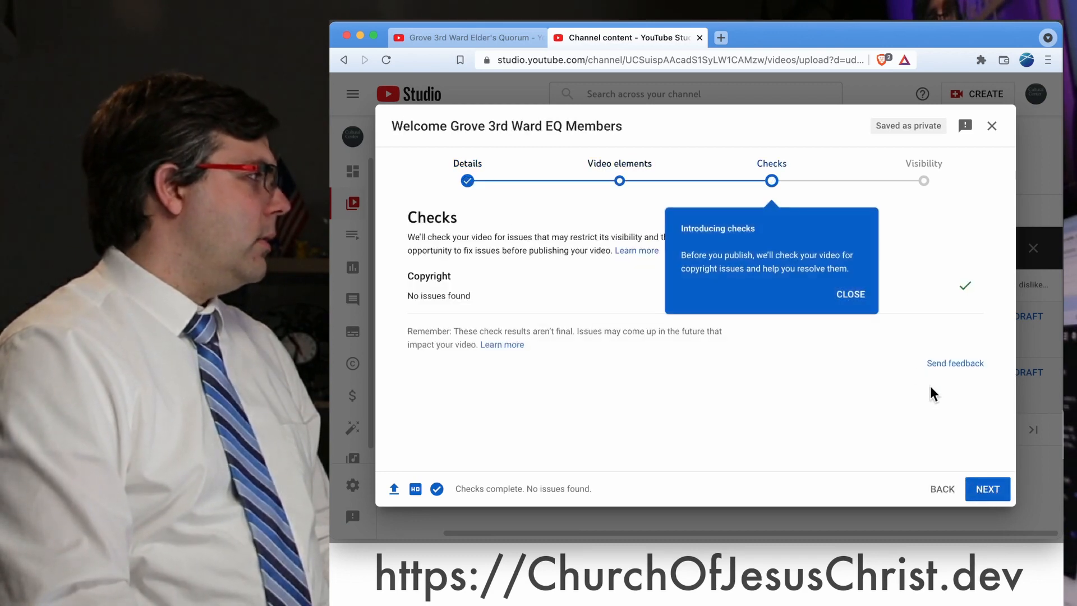
click(855, 298)
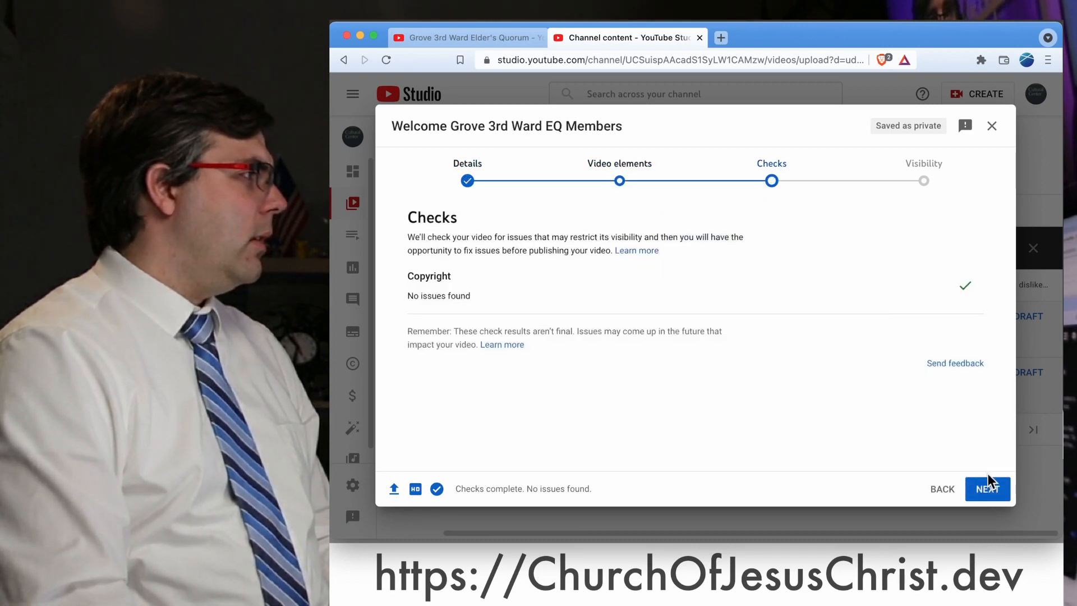
click(987, 491)
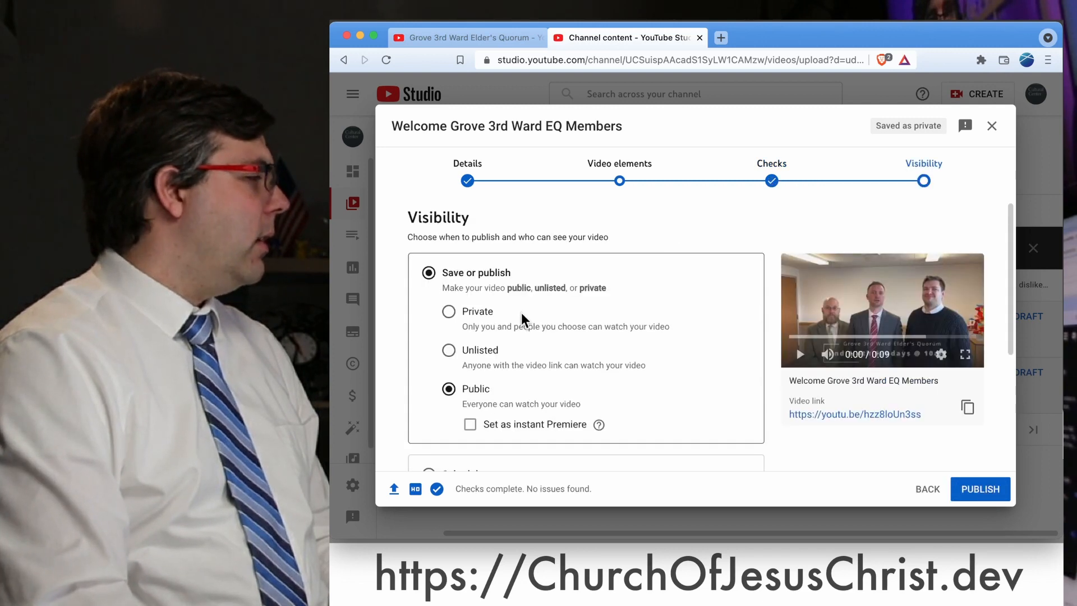
- Save 'Welcome Grove 3rd Ward EQ Members' with Unlisted visibility
scroll(524, 326, down, 2)
click(448, 287)
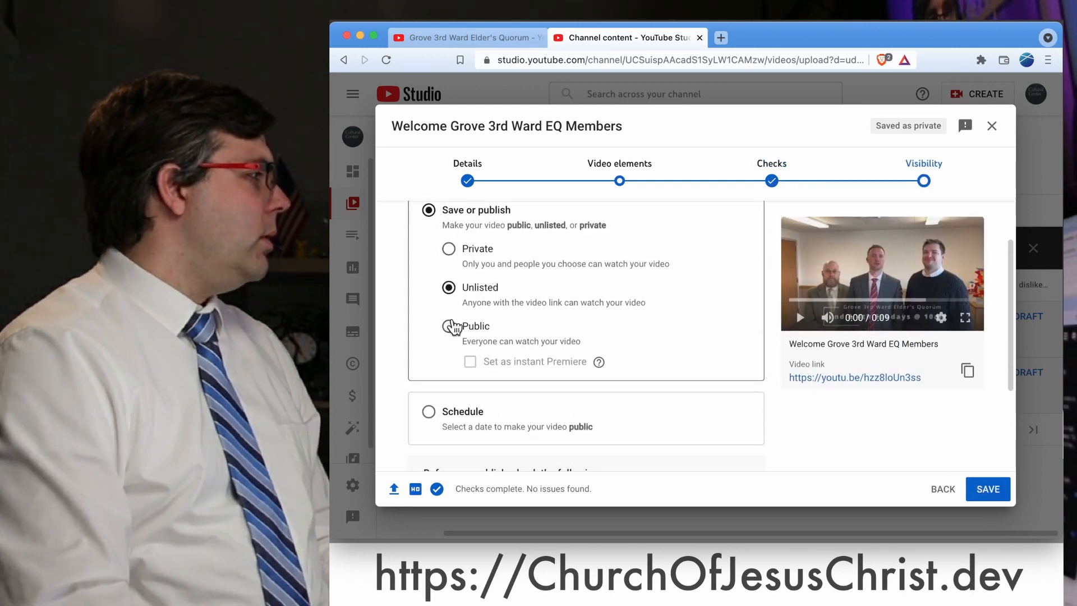
scroll(481, 340, down, 2)
scroll(481, 340, up, 3)
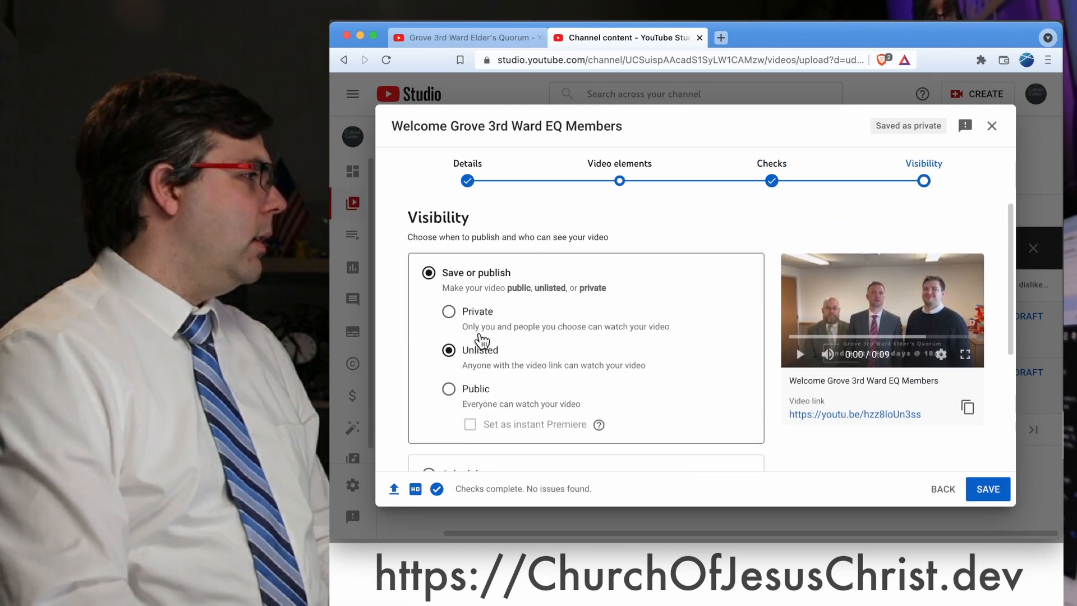
click(997, 492)
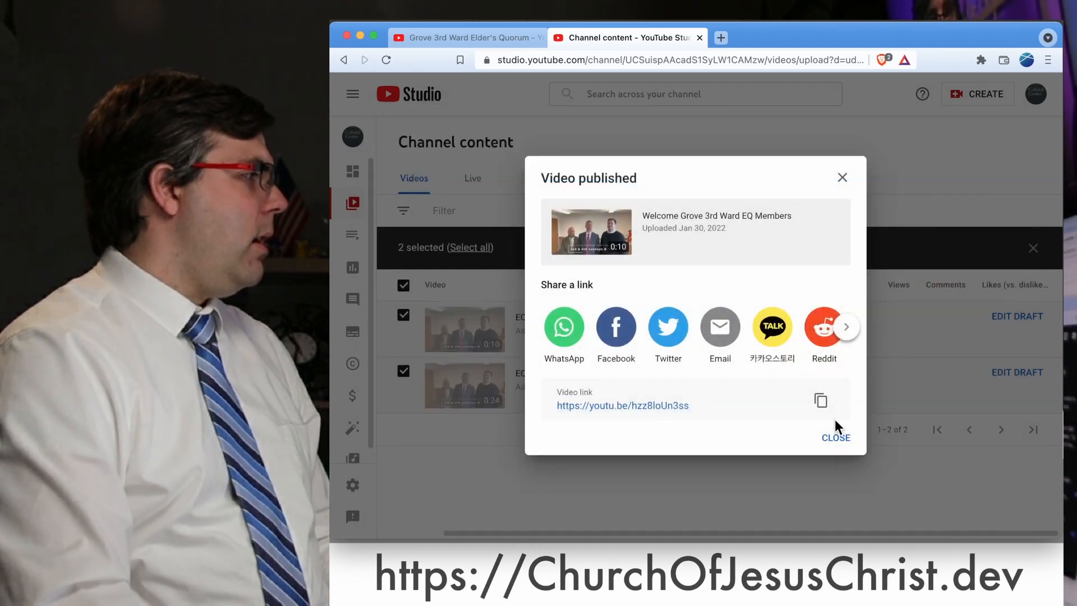
click(835, 435)
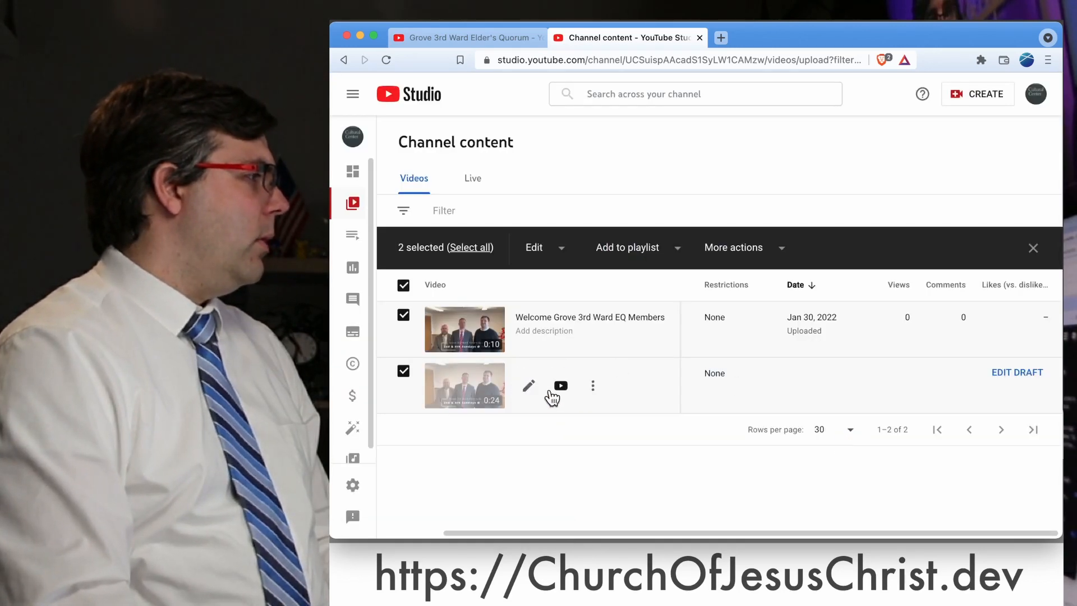
click(1016, 372)
- Change the title to 'Welcome to the Grove 3rd Ward Elder's Quorum'
triple_click(581, 264)
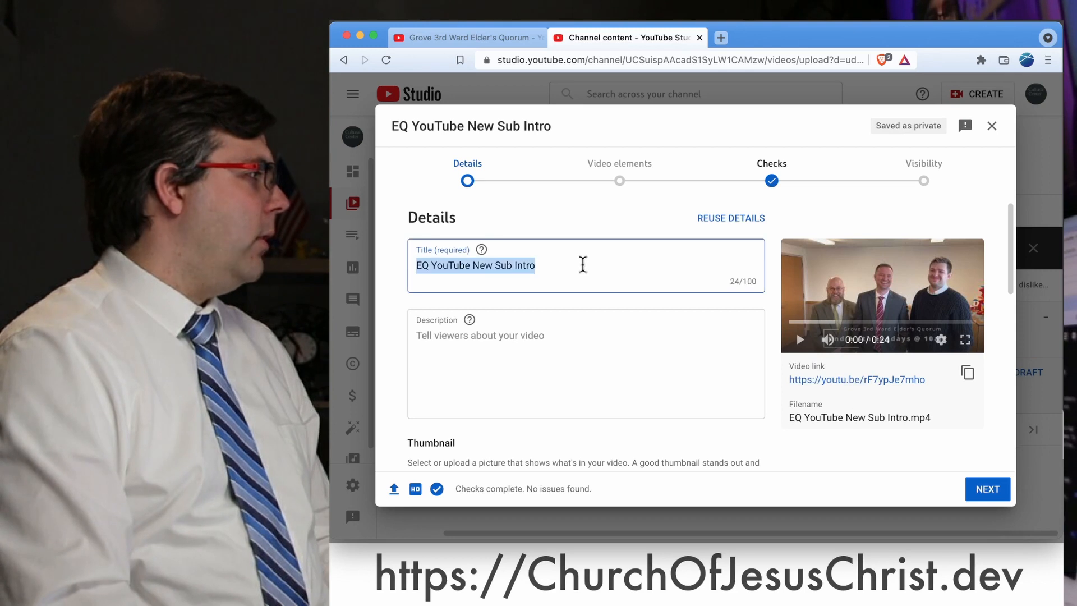
text(Welcome Grove 3rd Ward EQ Members)
key(alt+Left)
key(alt+Left)
key(alt+Left)
key(alt+Left)
key(alt+Left)
text(Visitors to th)
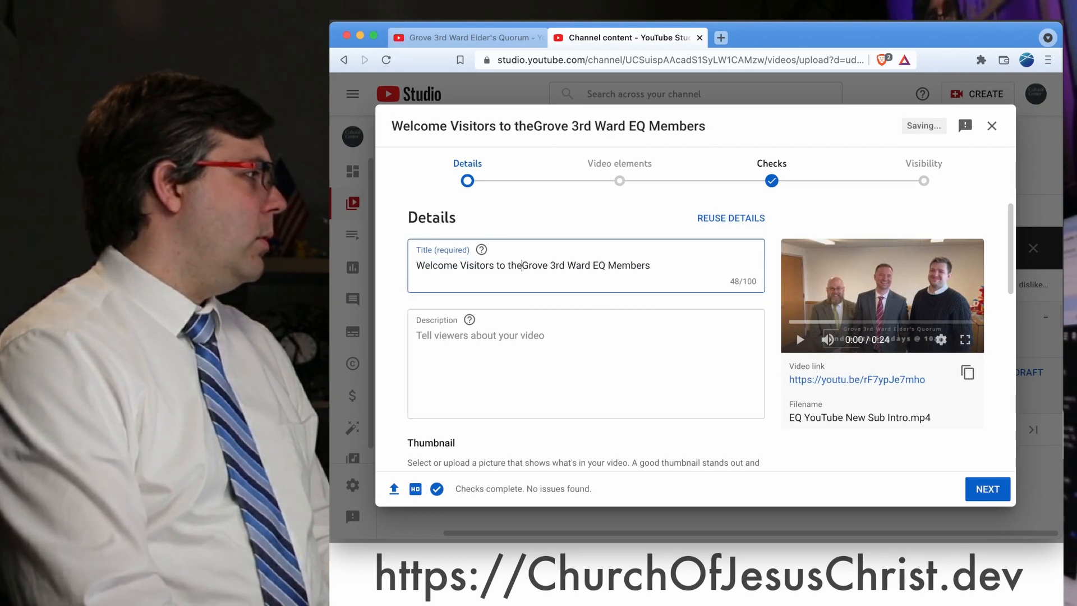
text(e)
key(super+Right)
key(BackSpace)
key(BackSpace)
key(BackSpace)
key(BackSpace)
key(BackSpace)
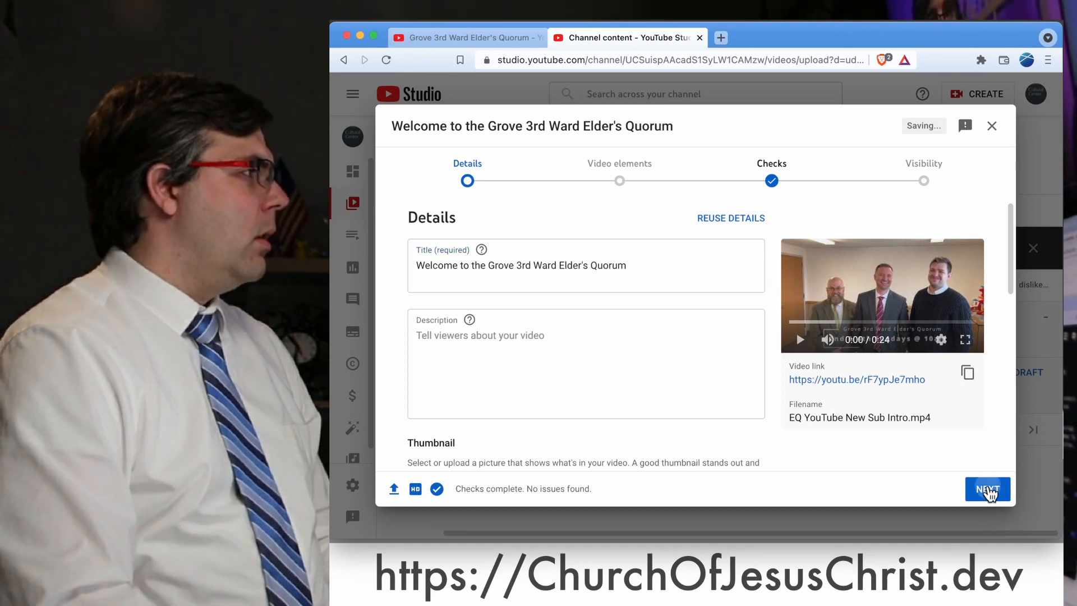
- Save the video with Unlisted visibility and dismiss the confirmation and search tip
click(985, 489)
click(985, 490)
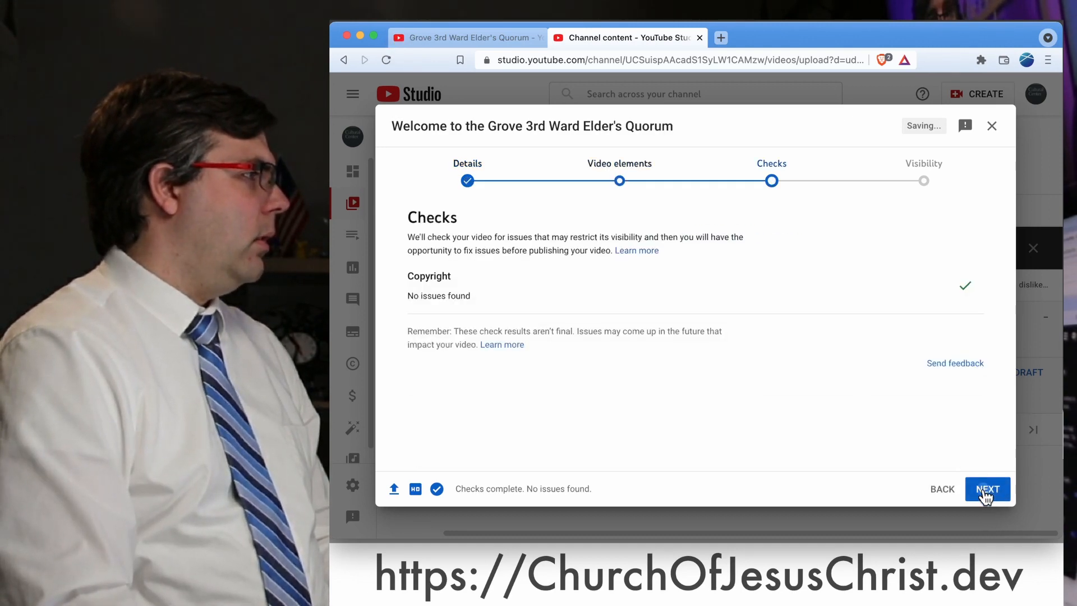
click(985, 491)
click(477, 358)
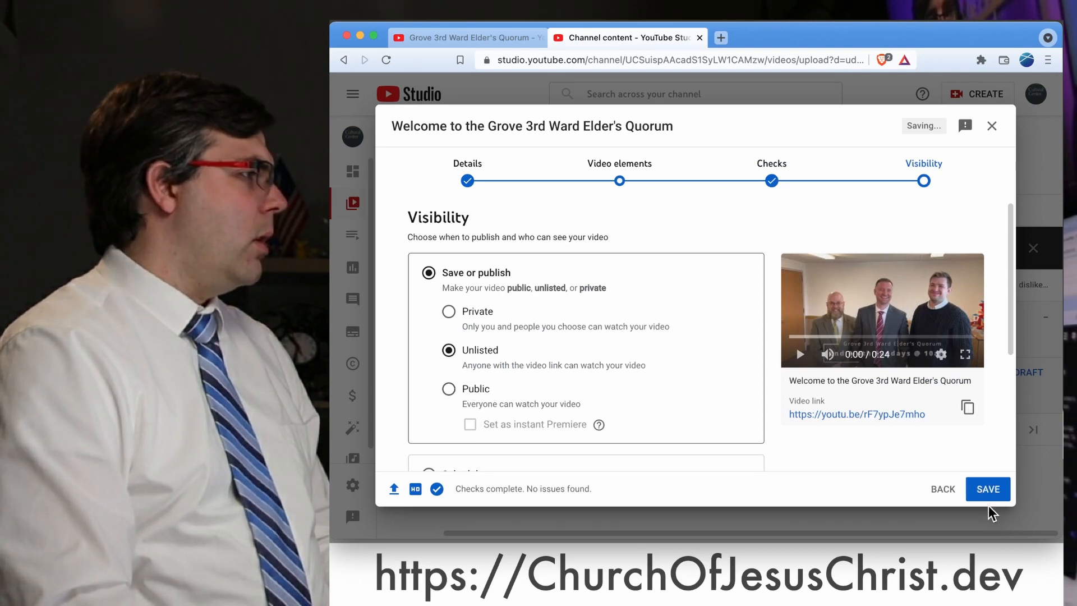
click(981, 487)
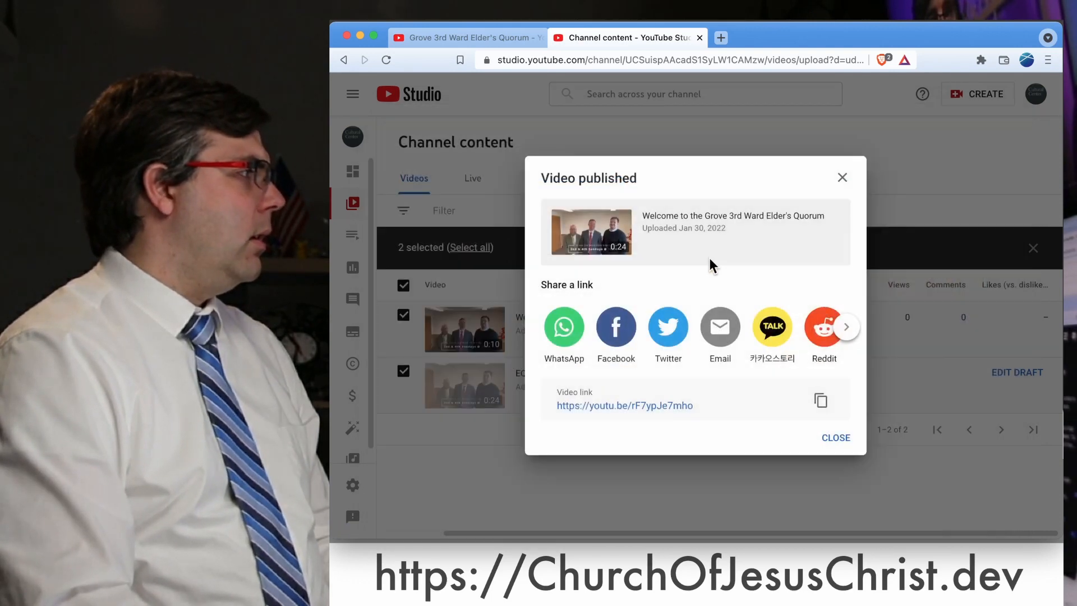
click(836, 437)
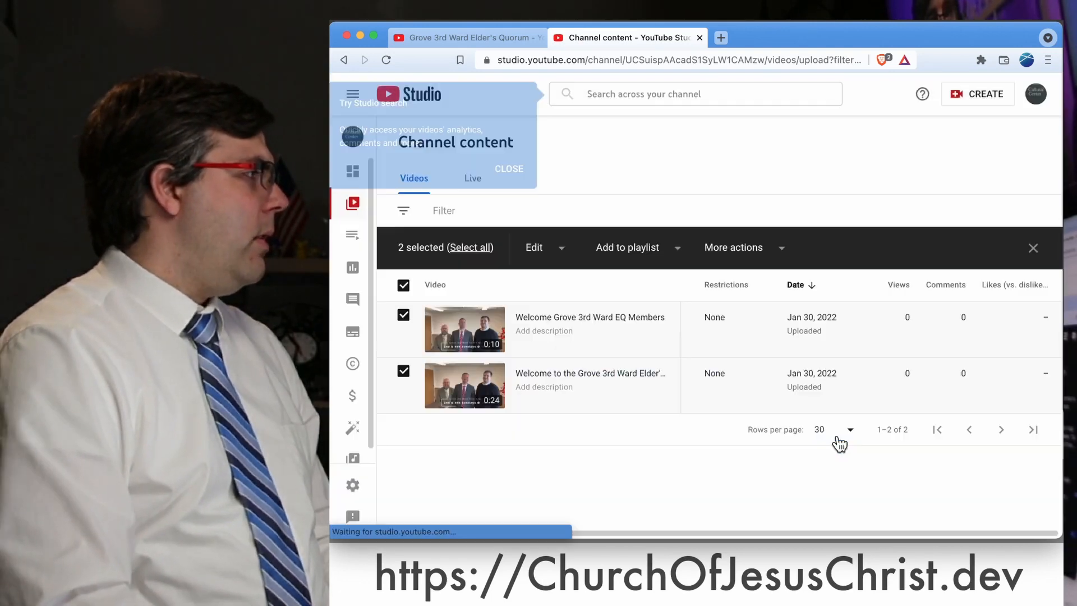
click(508, 166)
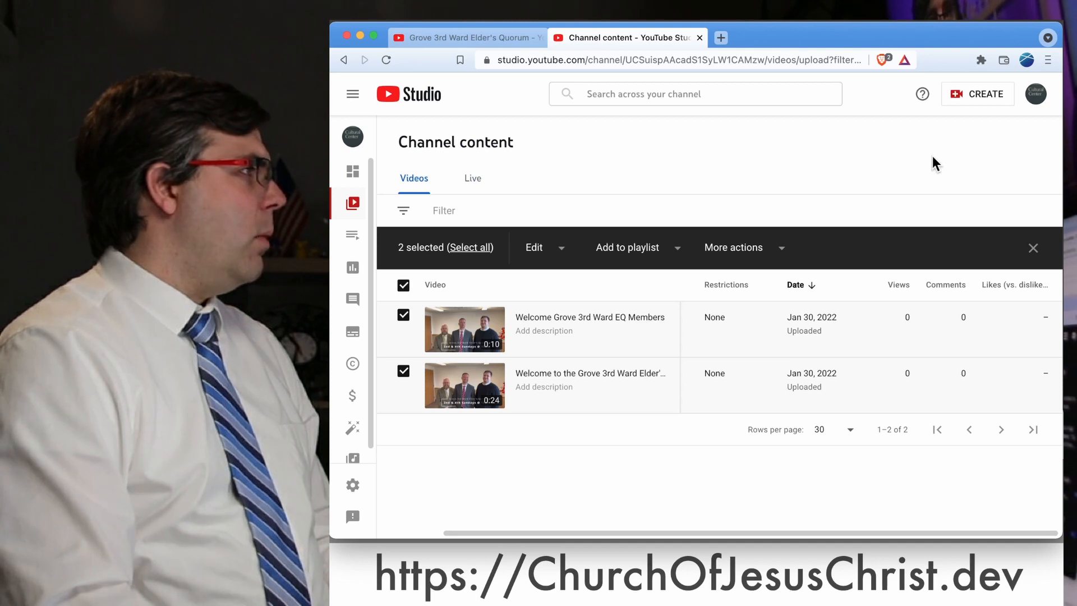
- Go to the channel page and start customizing the channel
click(1032, 97)
click(907, 178)
click(812, 267)
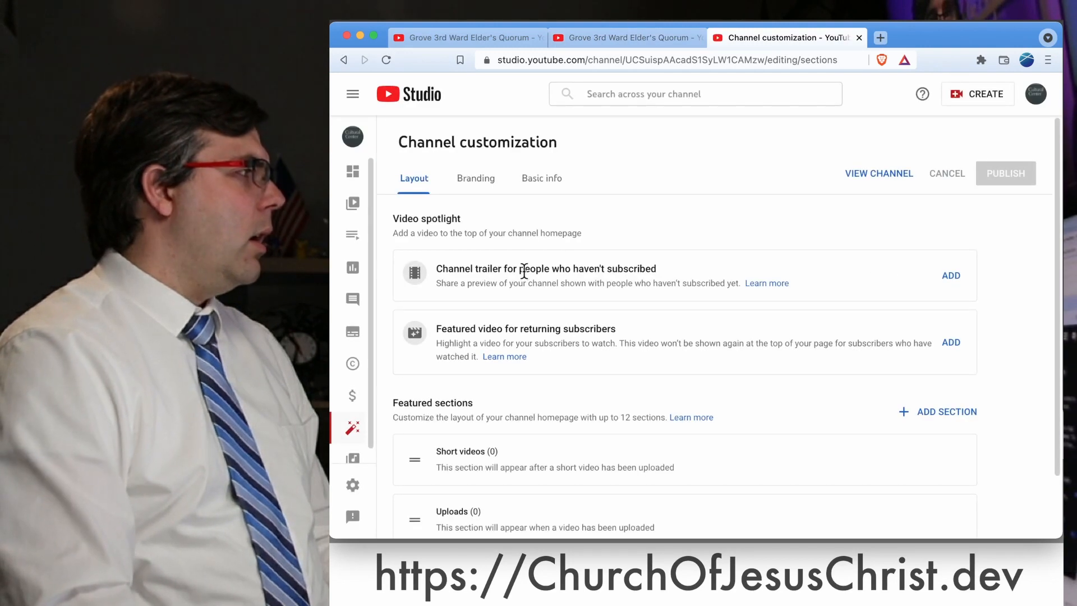
- Set the Elder's Quorum welcome as trailer and EQ Members as featured video, then publish
click(950, 276)
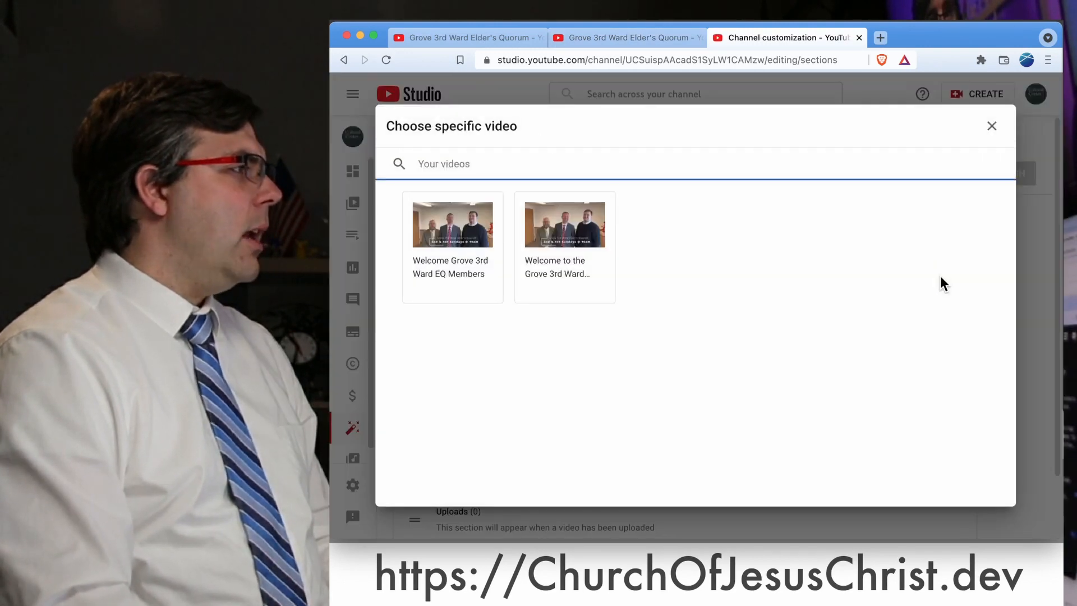
click(576, 280)
click(953, 373)
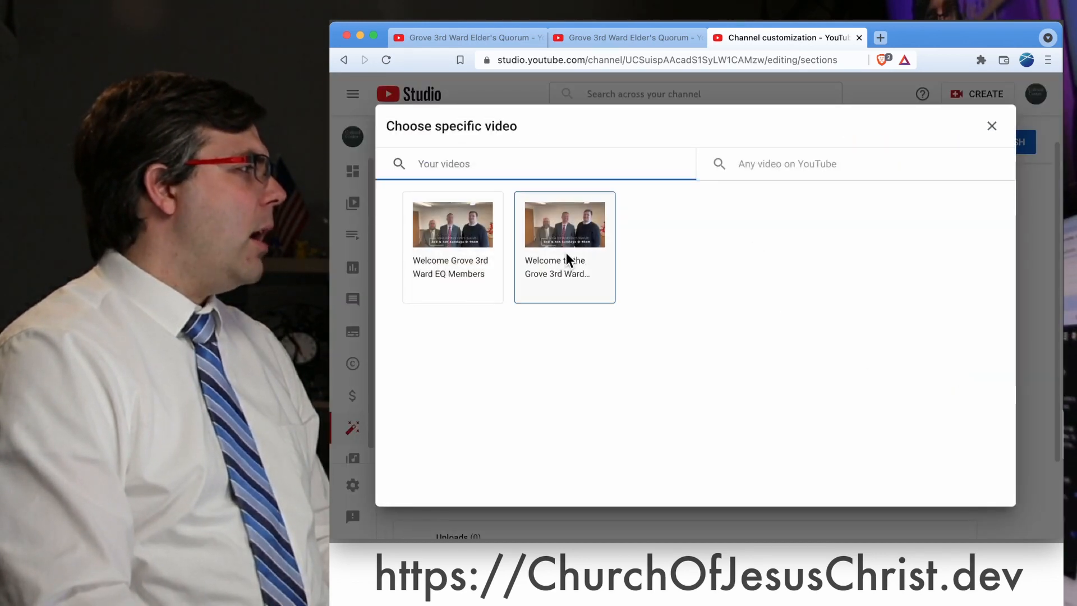
click(443, 278)
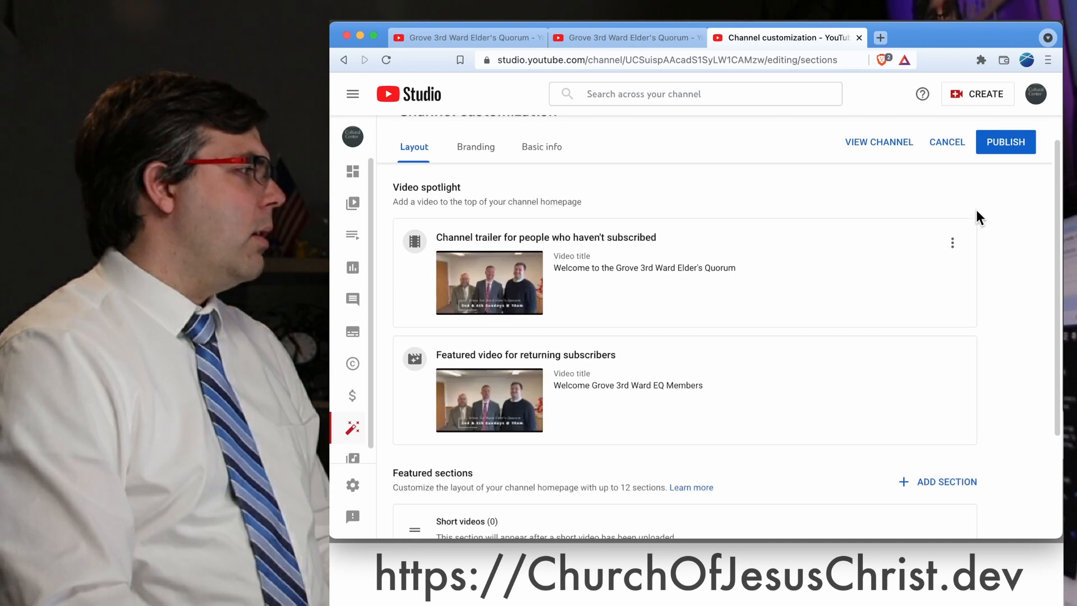
click(1003, 146)
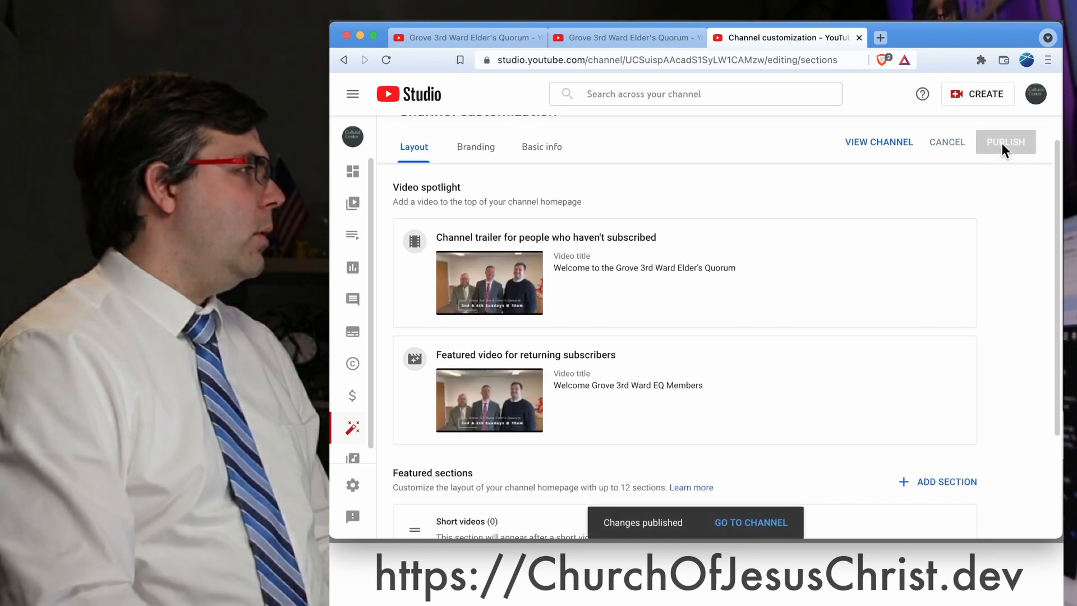
click(771, 522)
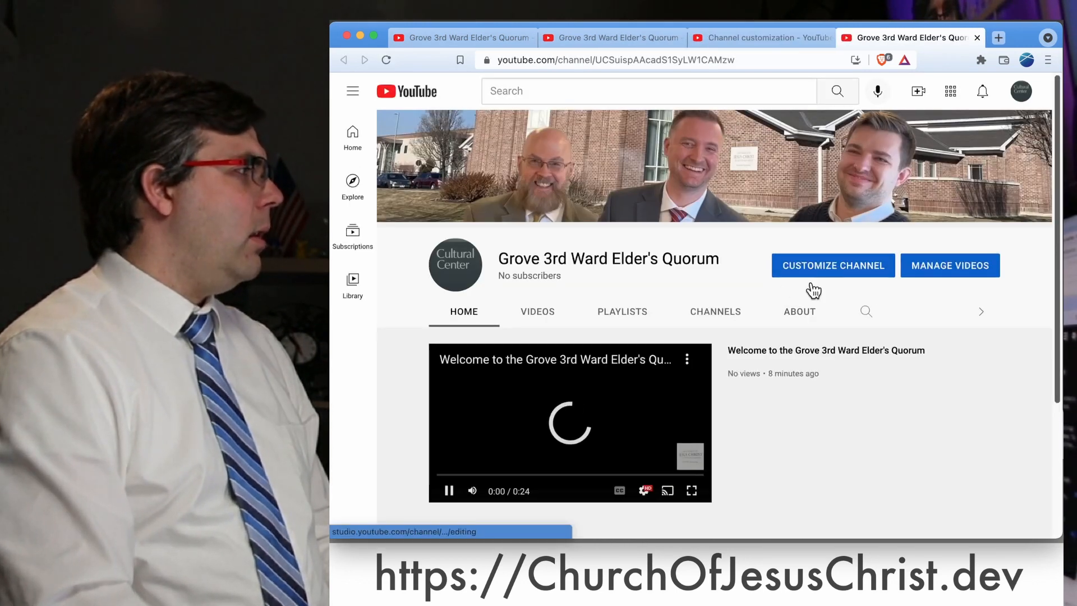
- Check the channel homepage and pause the playing trailer
scroll(778, 369, down, 2)
scroll(778, 369, up, 1)
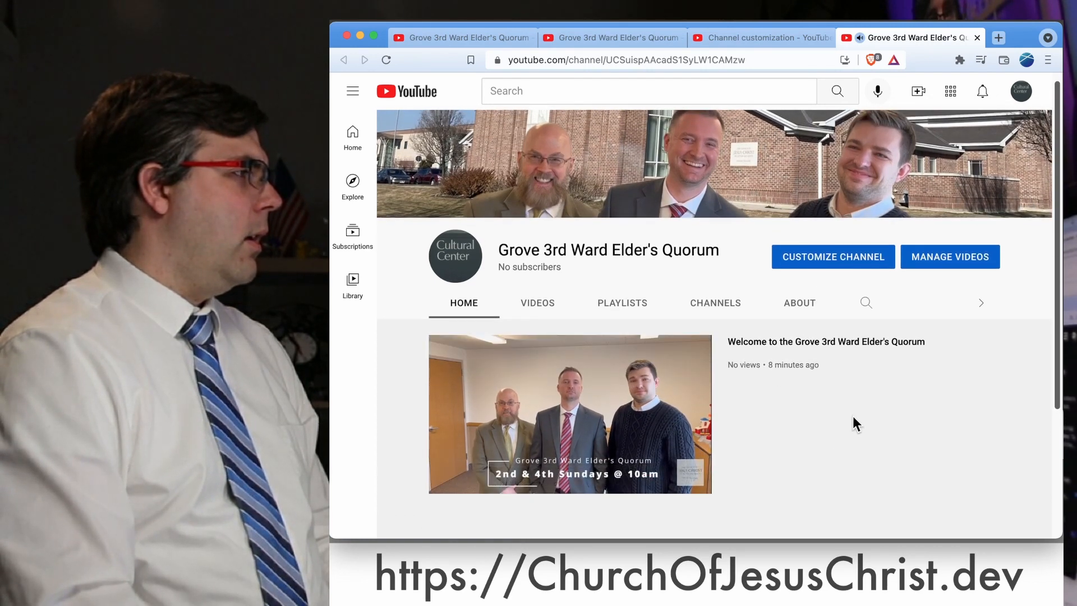
click(449, 483)
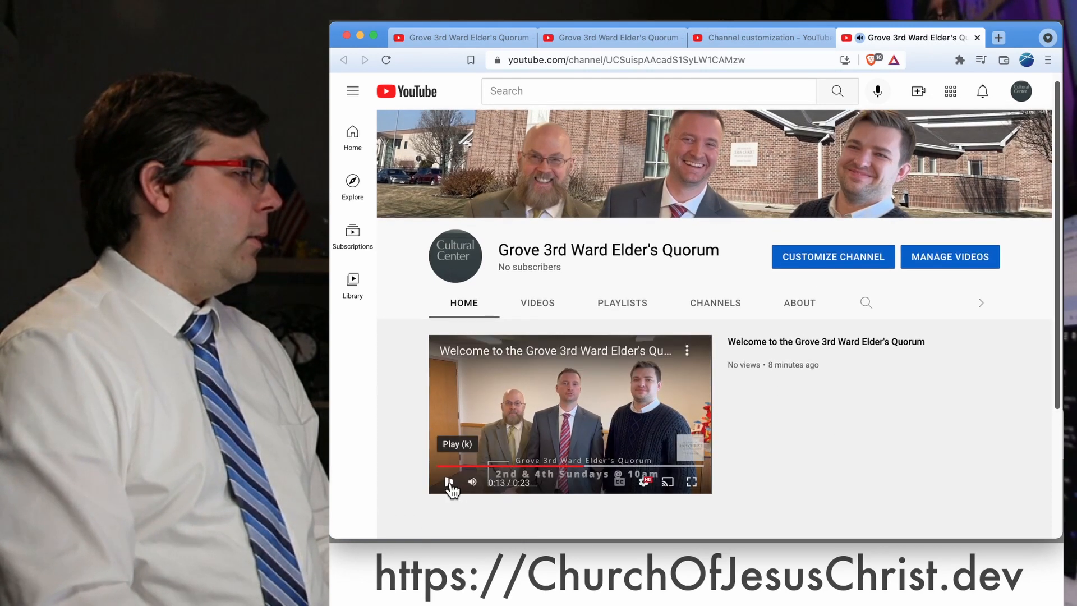
scroll(853, 416, down, 3)
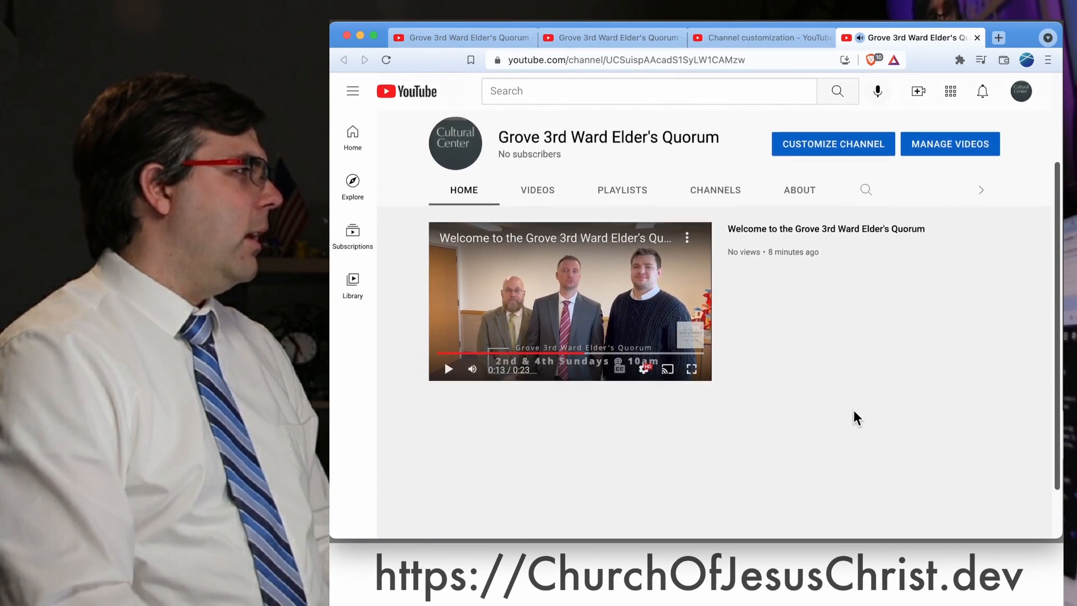
scroll(856, 418, up, 3)
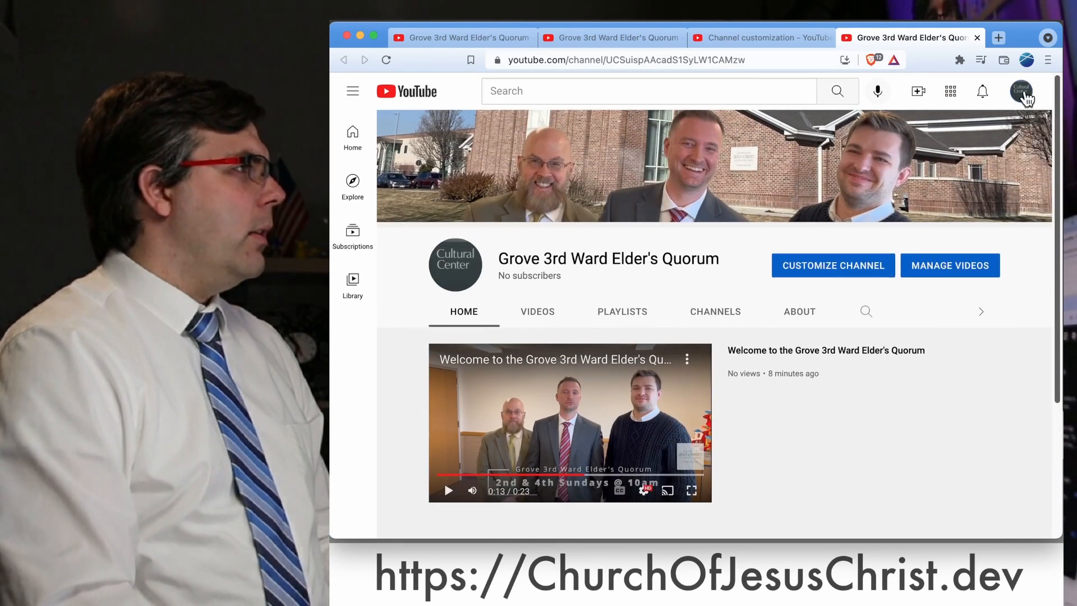
- From another account, subscribe to the channel with All notifications
click(1020, 91)
click(890, 233)
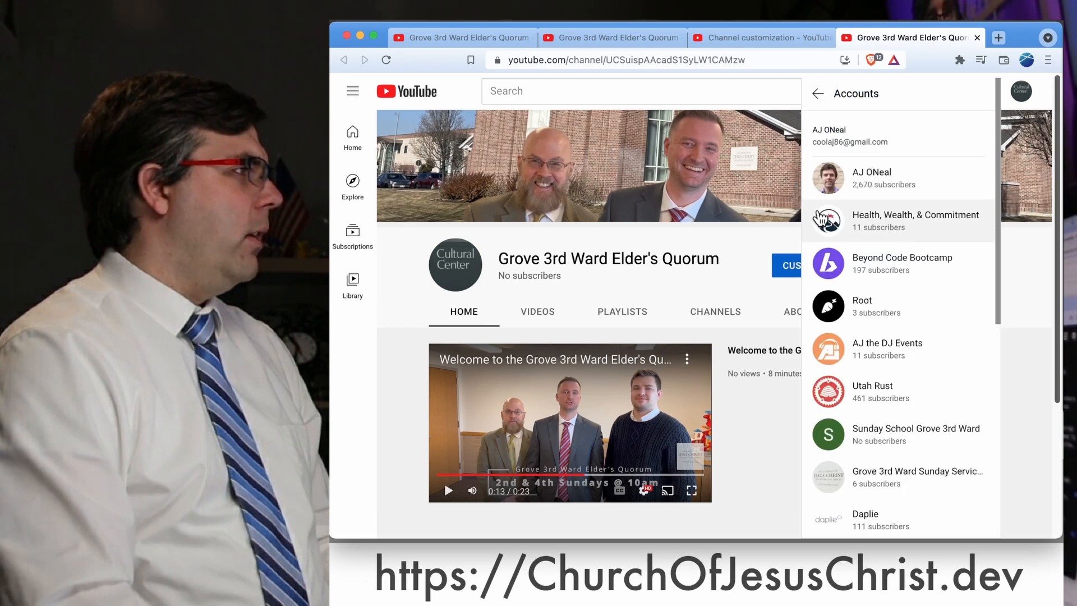
click(886, 209)
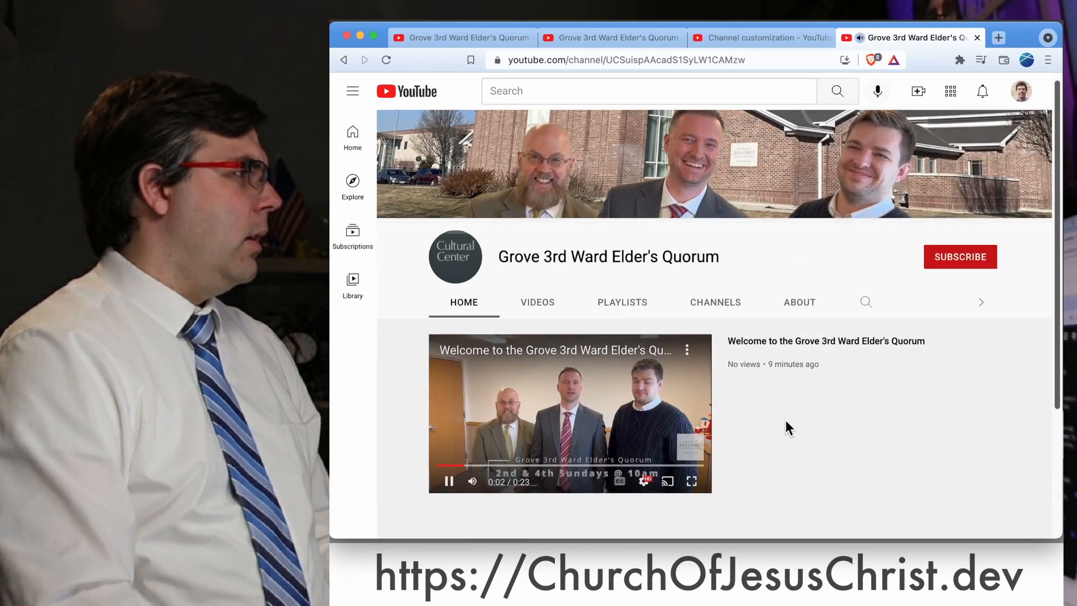
click(935, 261)
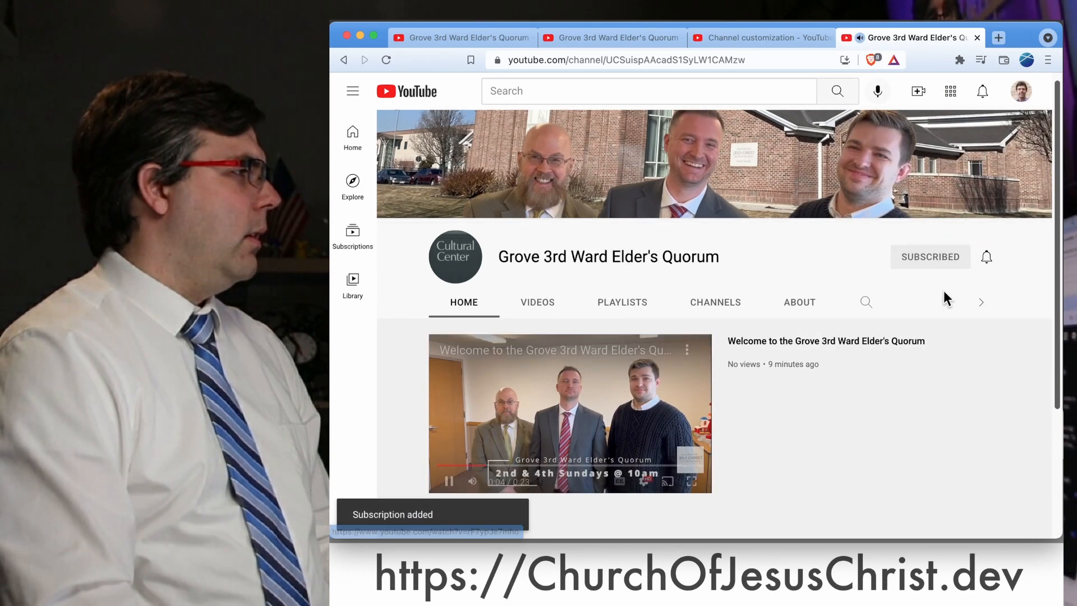
click(986, 257)
click(964, 285)
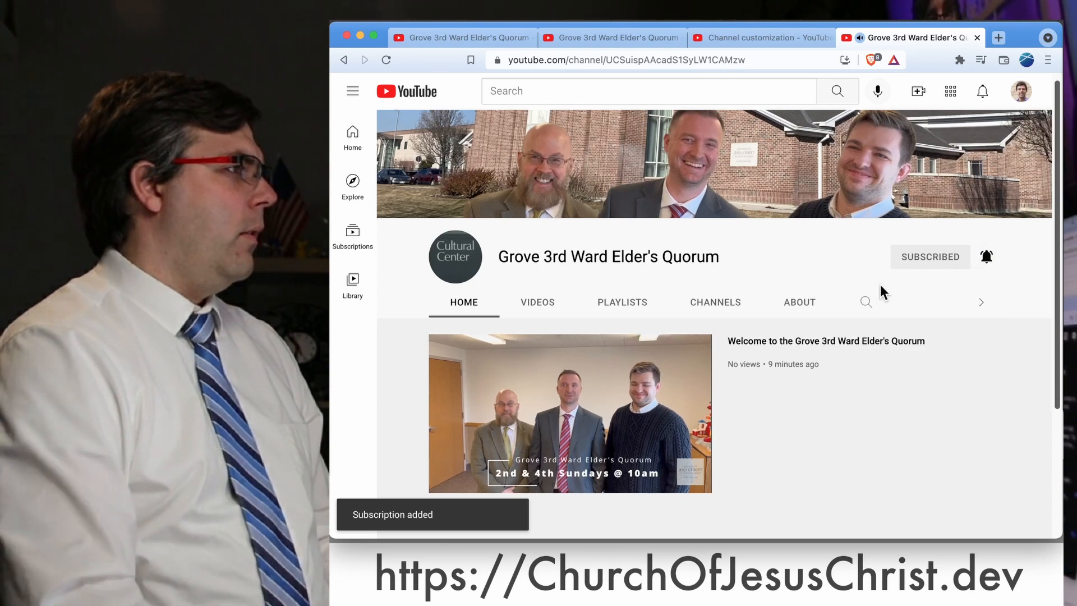
- Reload the channel, play the featured EQ Members video, then return to customization
key(super+r)
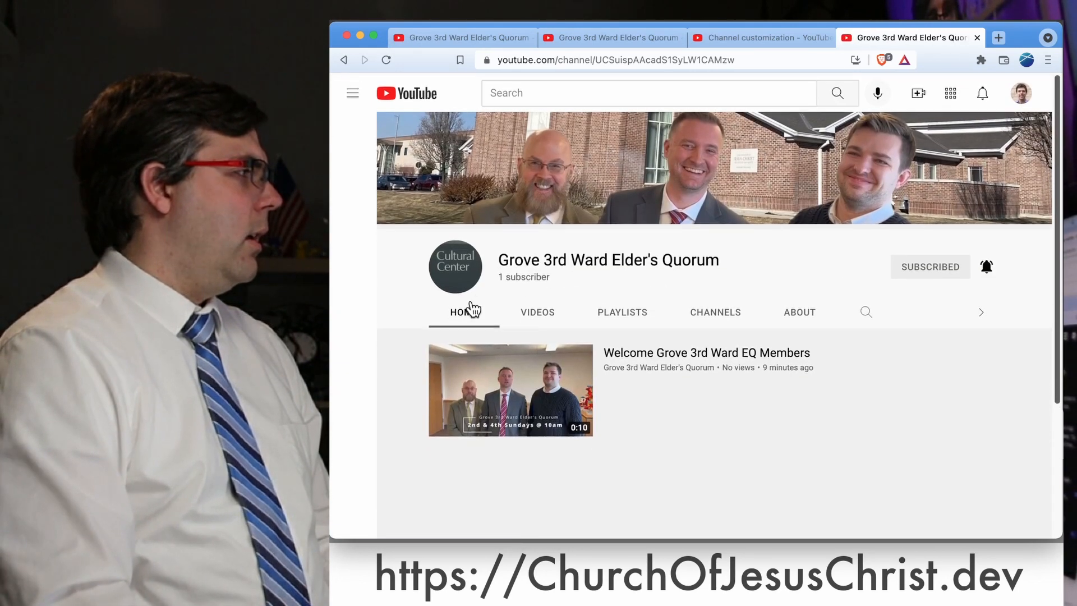
click(482, 312)
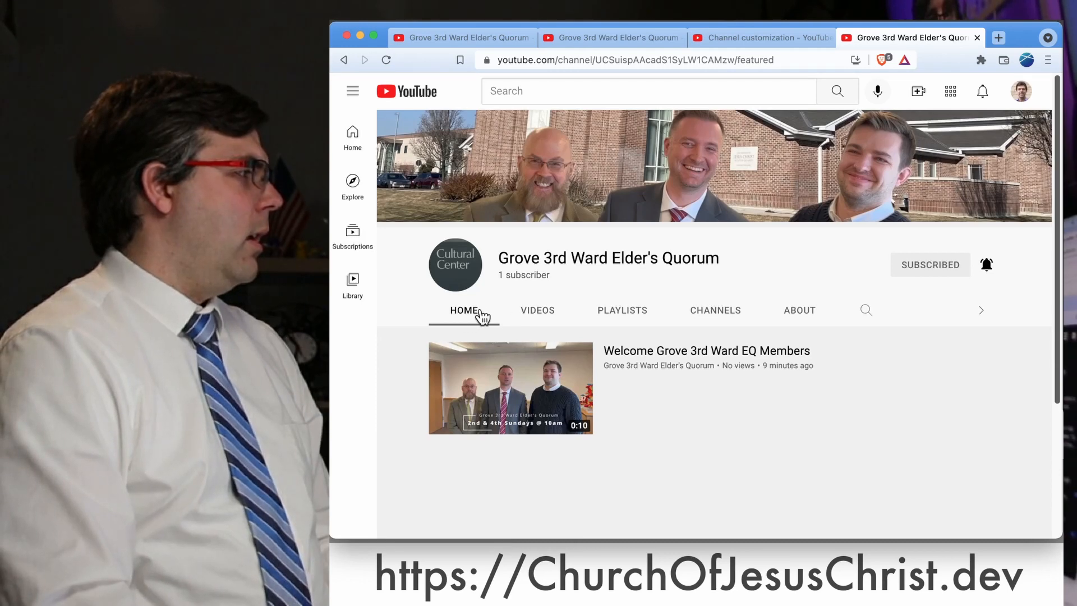
click(493, 394)
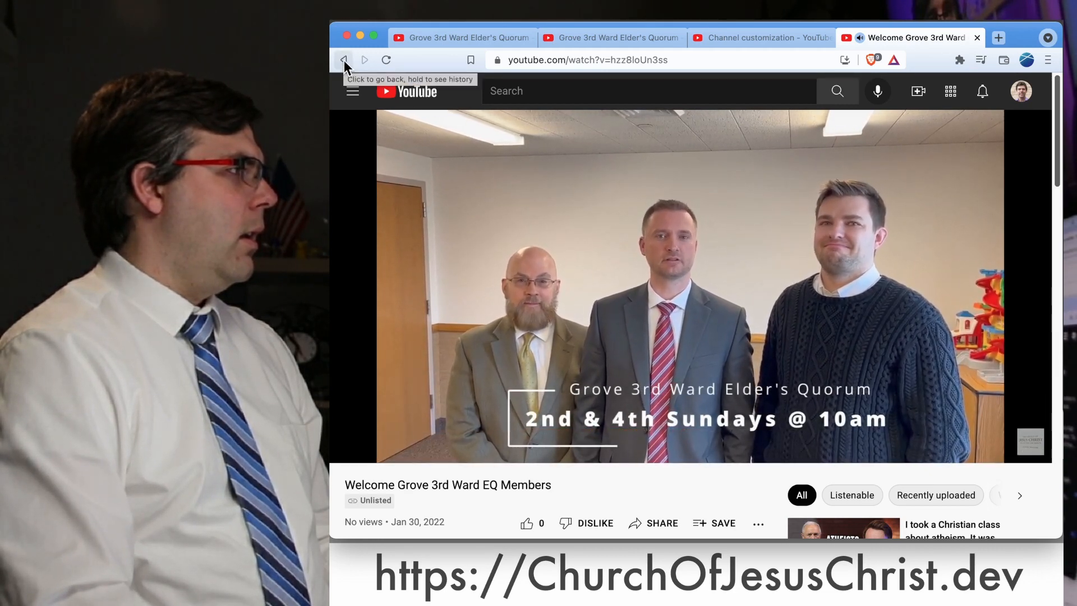
click(345, 59)
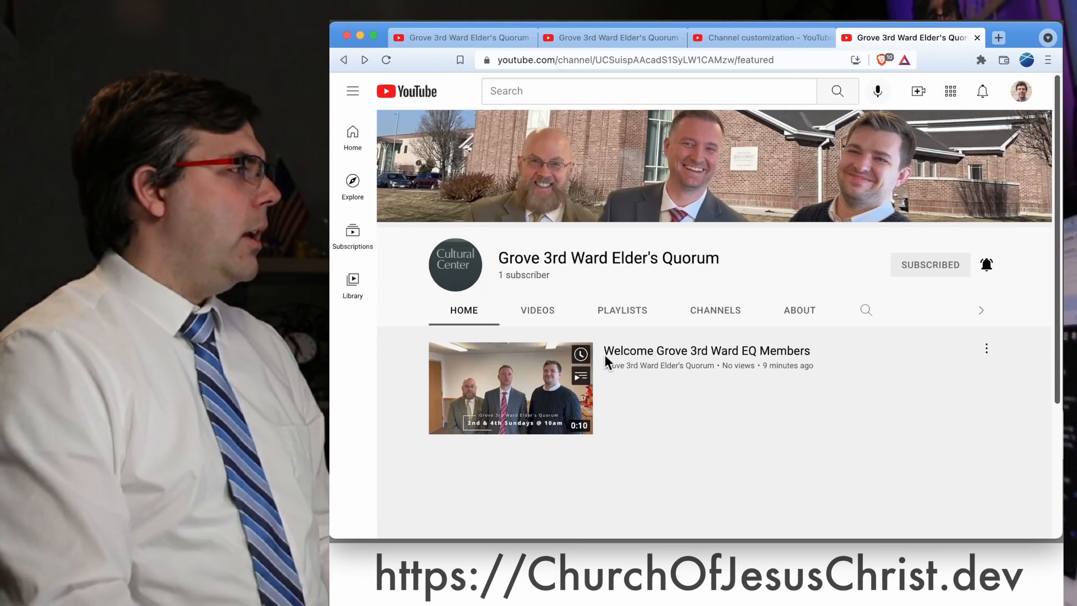
click(745, 40)
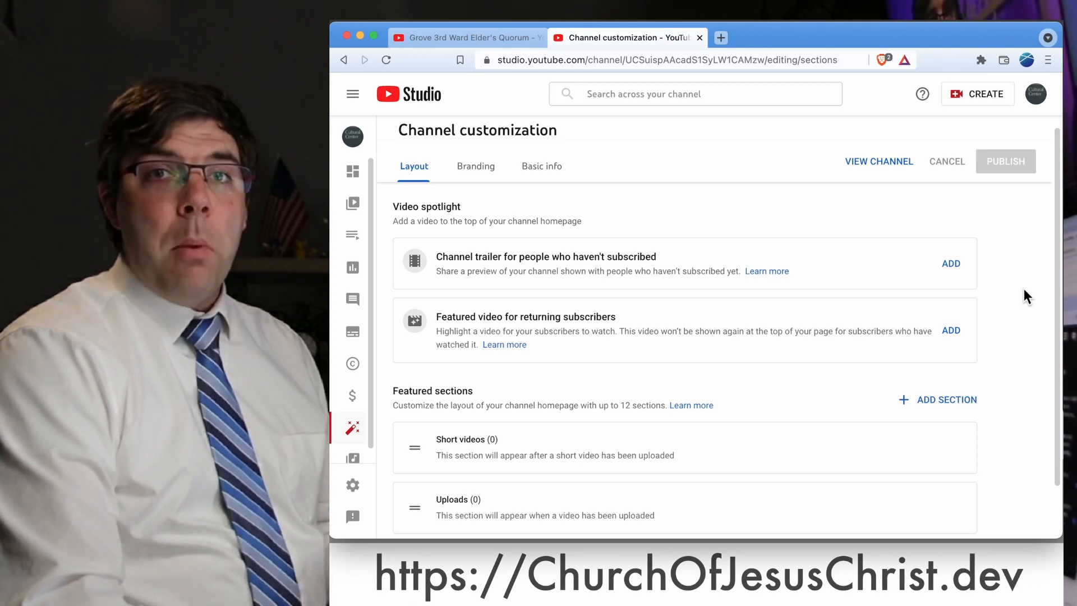
- Scroll the Studio sidebar down to Settings on the channel Layout page
scroll(351, 315, down, 1)
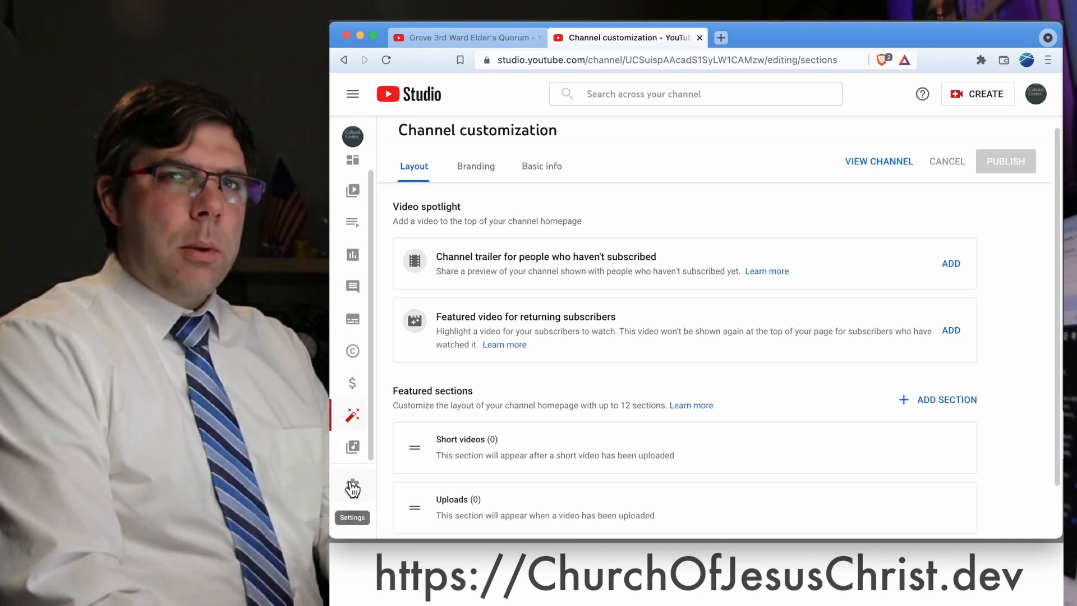
- Open and close the Studio settings and the account menu
click(352, 489)
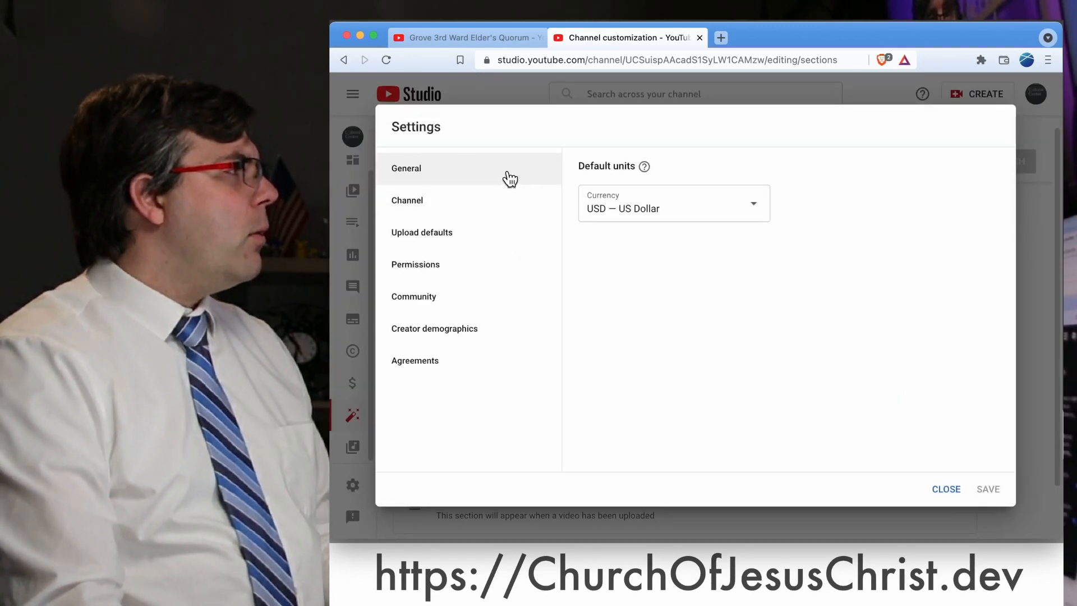
click(946, 487)
click(1035, 95)
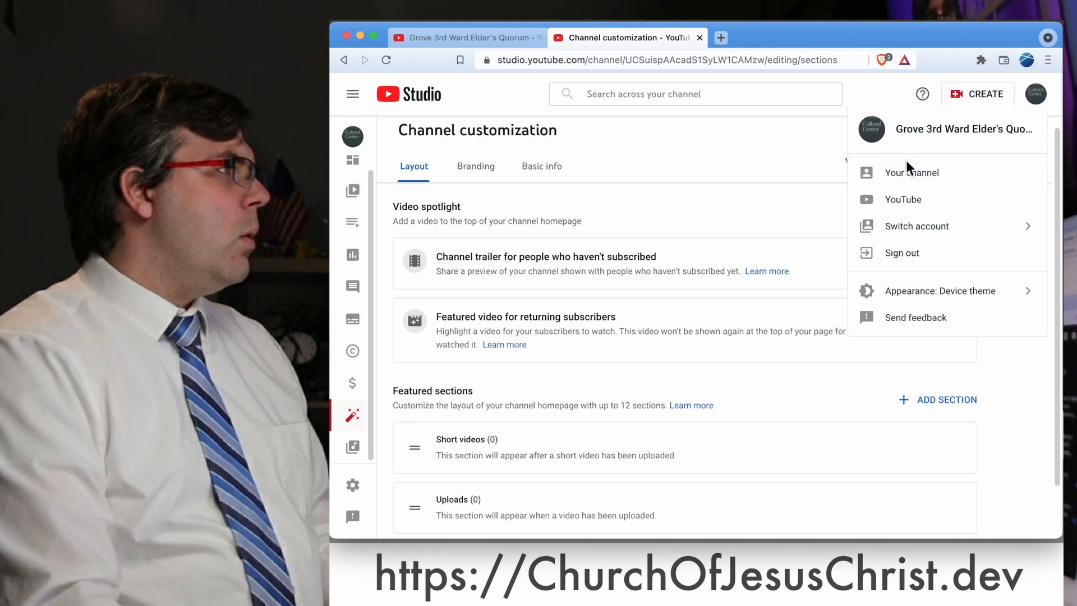
click(662, 140)
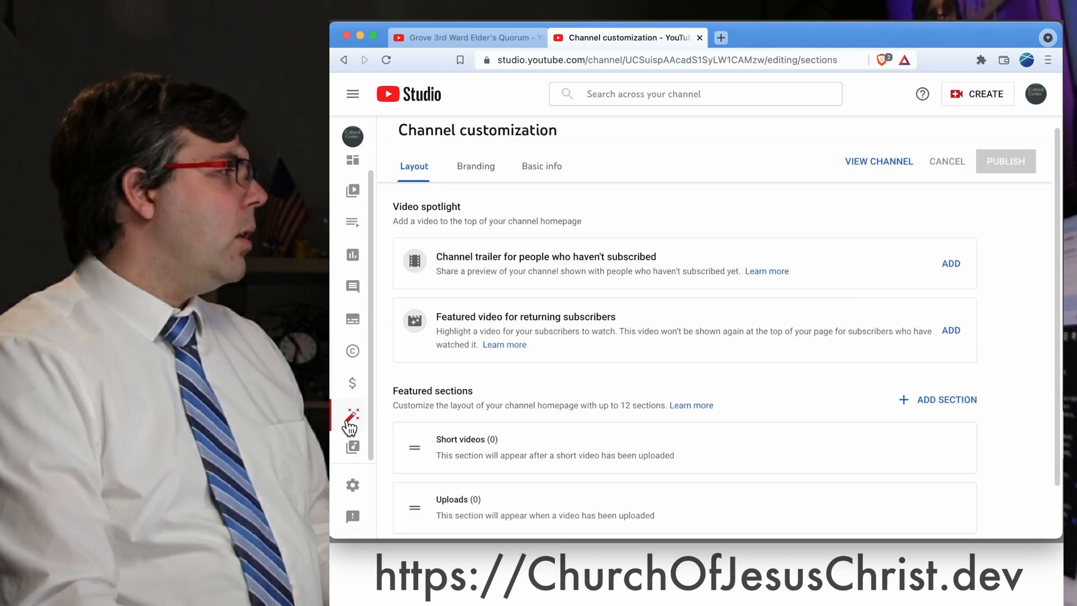
- Set the channel as not made for kids in Advanced settings, then view Feature eligibility
click(349, 489)
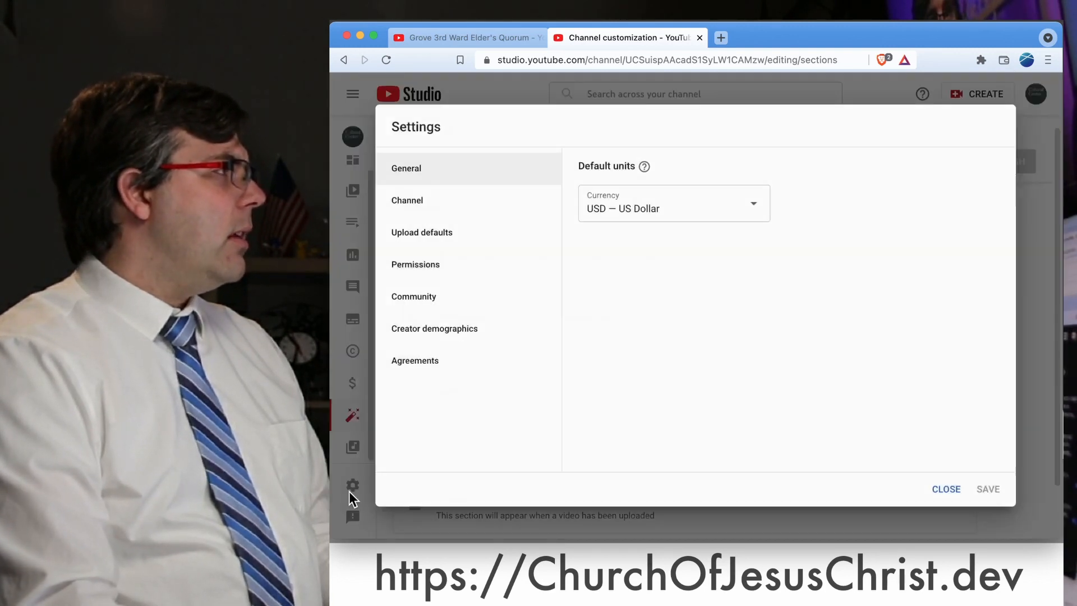
click(477, 201)
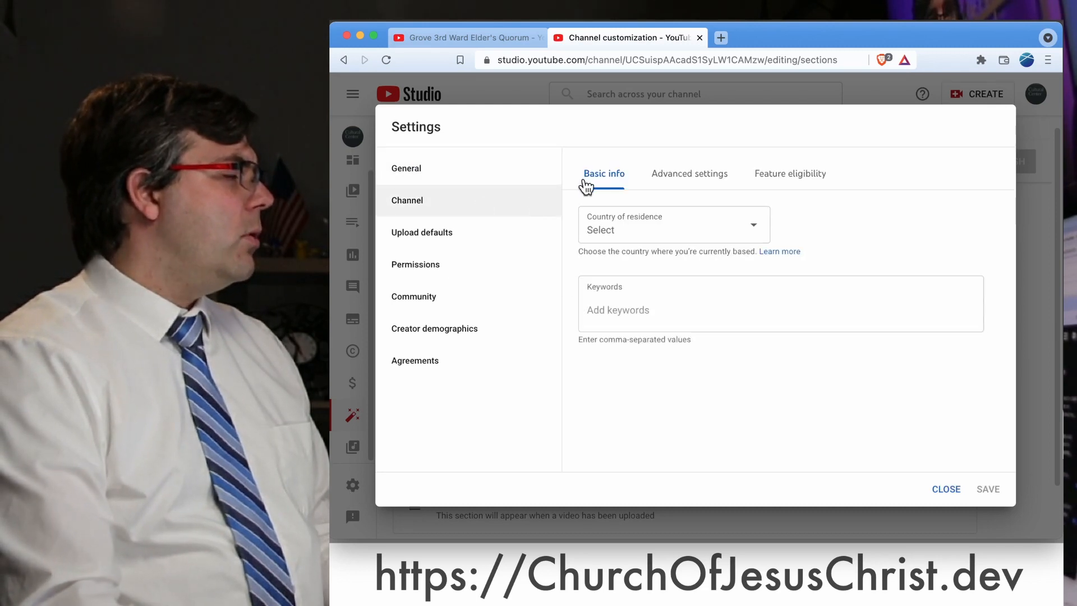
click(690, 186)
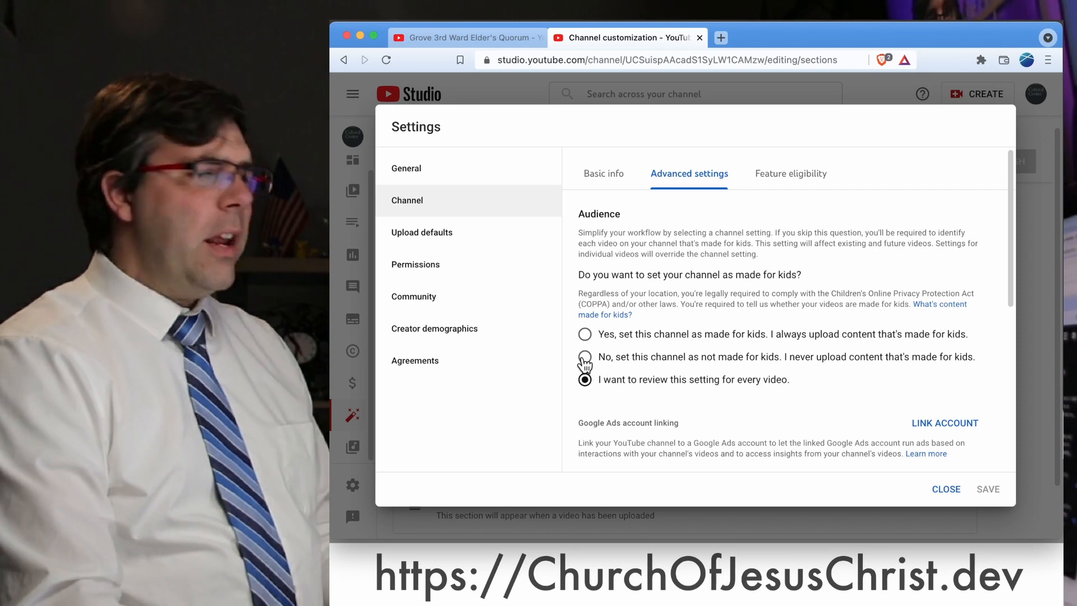
click(584, 358)
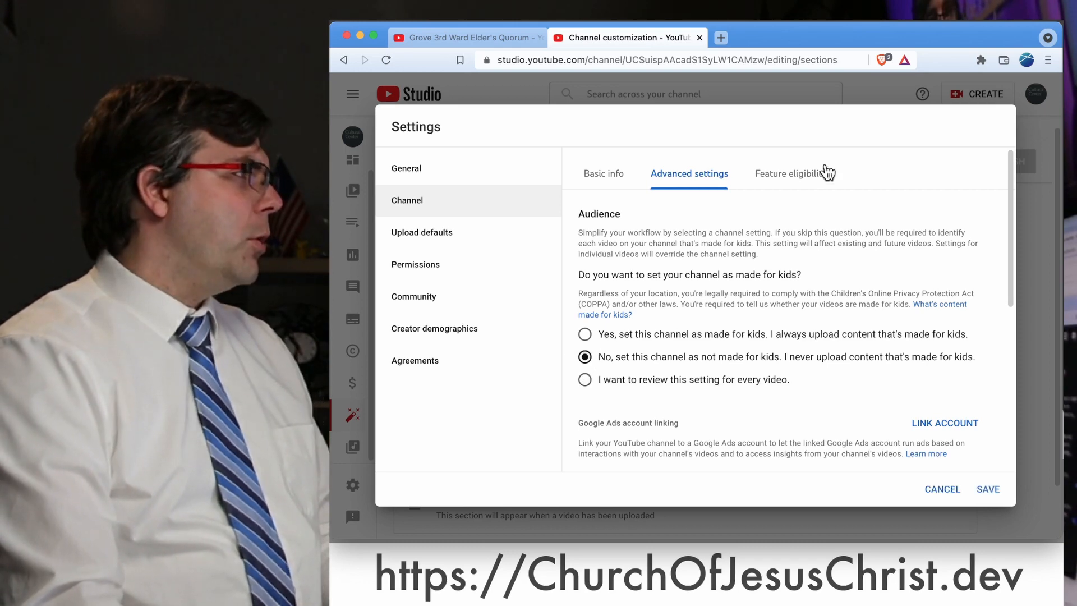
click(803, 173)
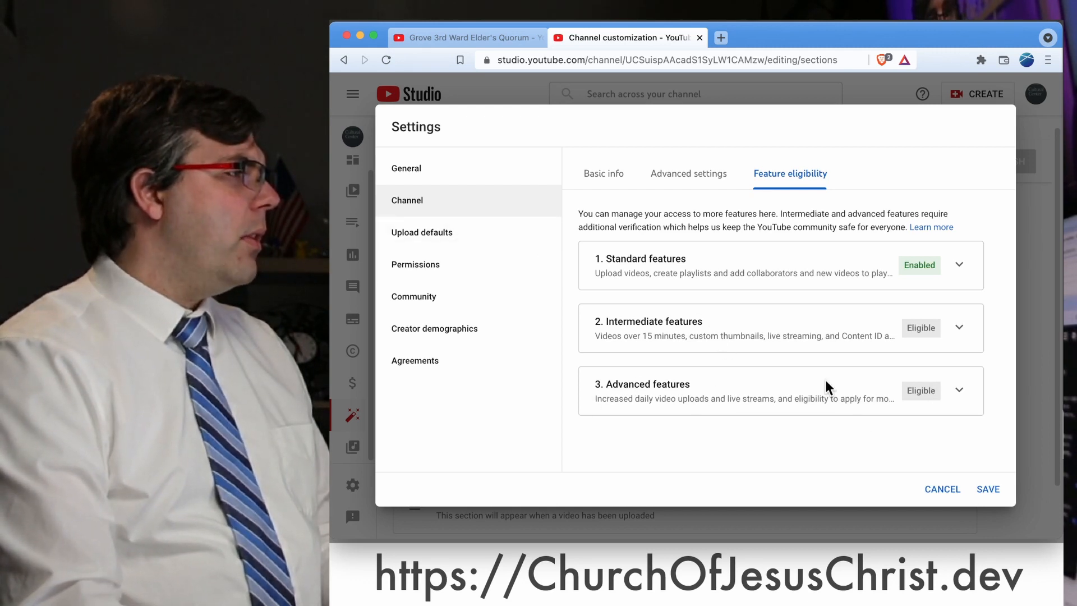
- Set the default upload title to 'Grove 3rd Ward Elder's Quaorum' and visibility to Public
click(459, 247)
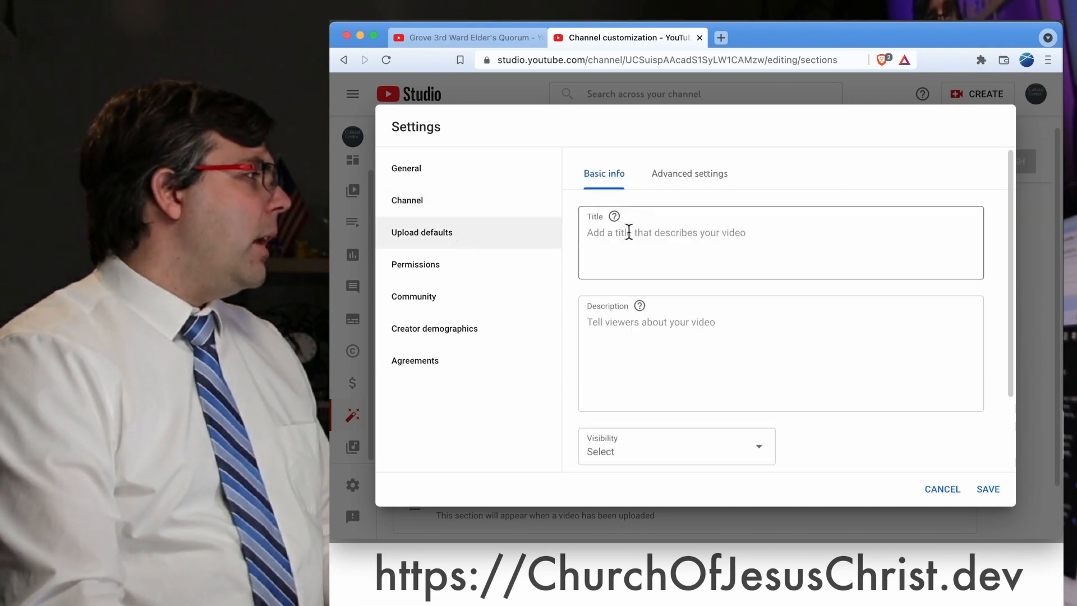
scroll(643, 284, down, 3)
scroll(644, 281, up, 2)
click(646, 240)
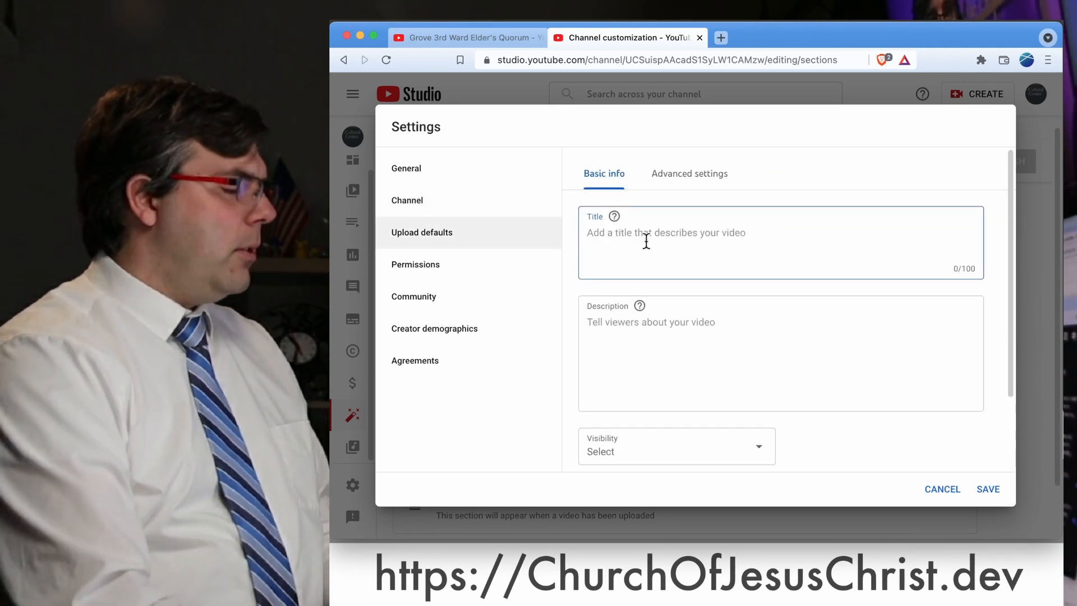
text(Grove 3rd Ward Elder)
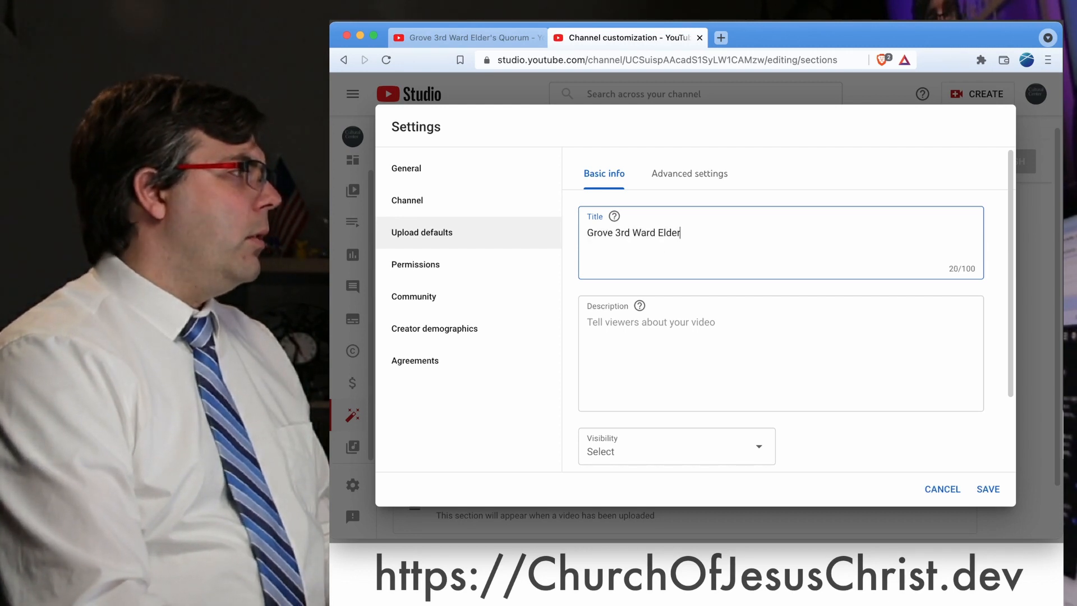
text('s Quaorum)
scroll(692, 358, down, 2)
click(692, 348)
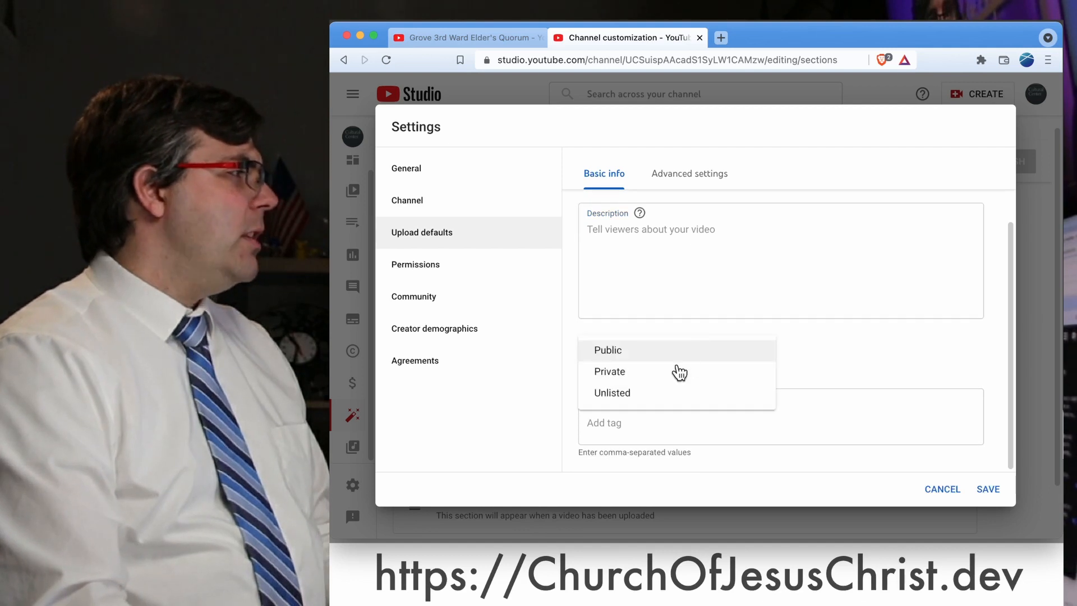
click(651, 351)
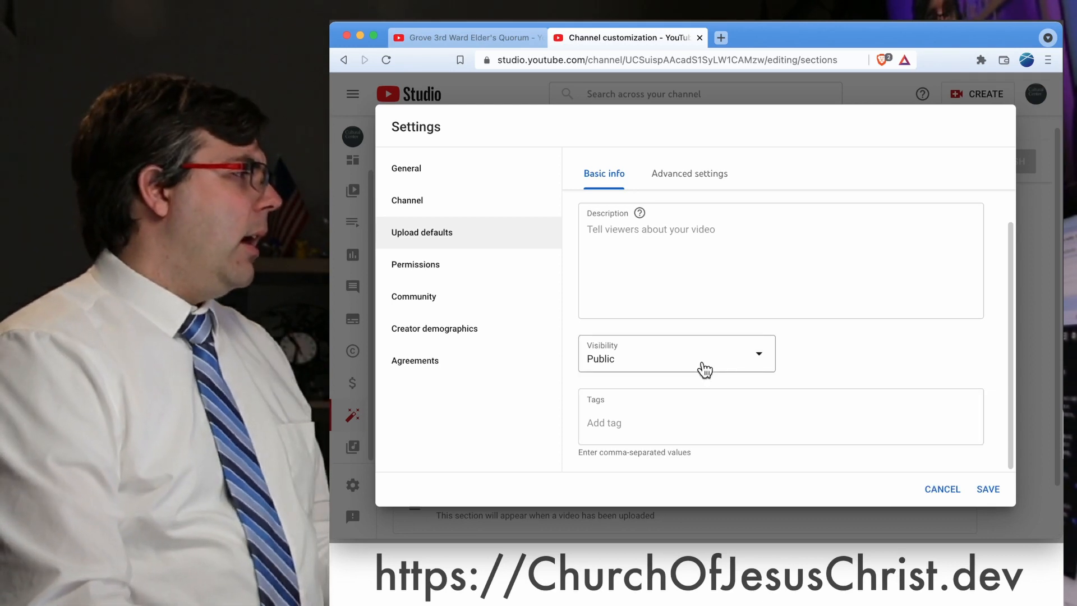
- In advanced defaults, choose the Nonprofits & Activism category and the never-aired-on-TV caption certification
click(680, 179)
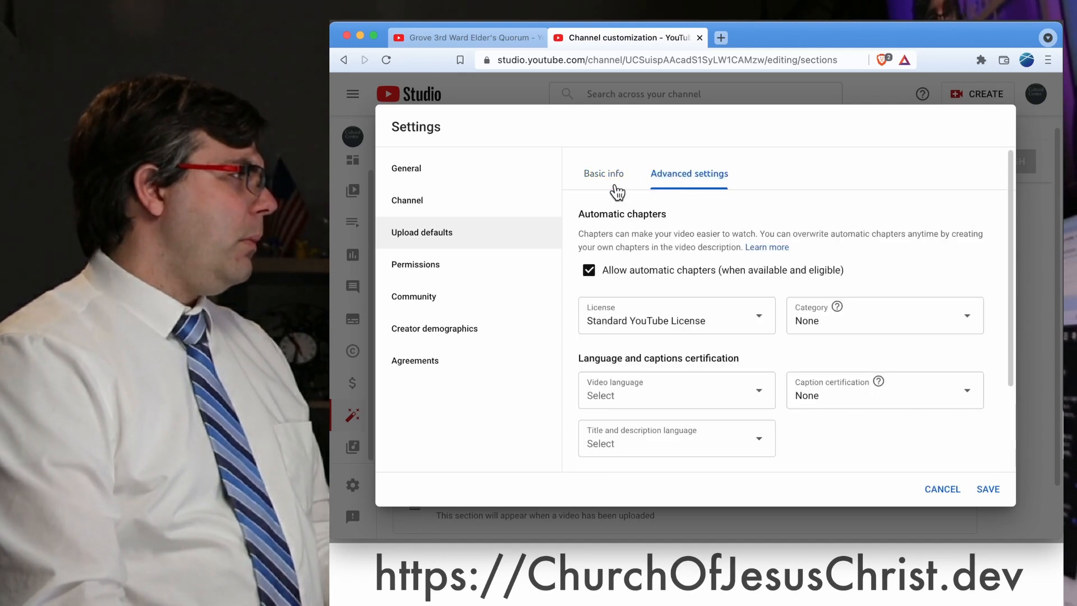
scroll(725, 256, down, 2)
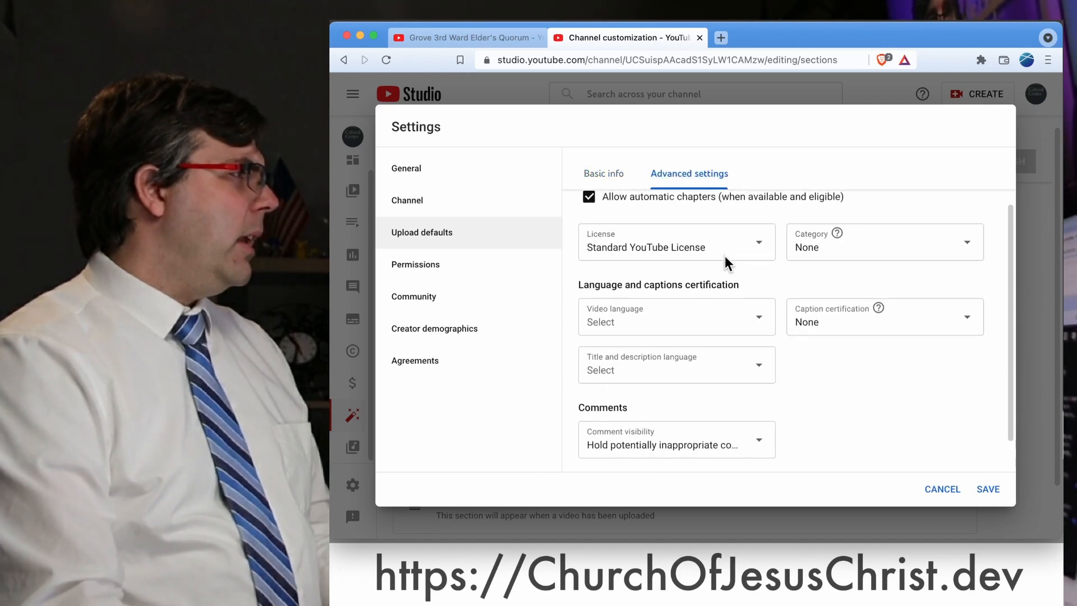
click(866, 244)
scroll(880, 438, down, 1)
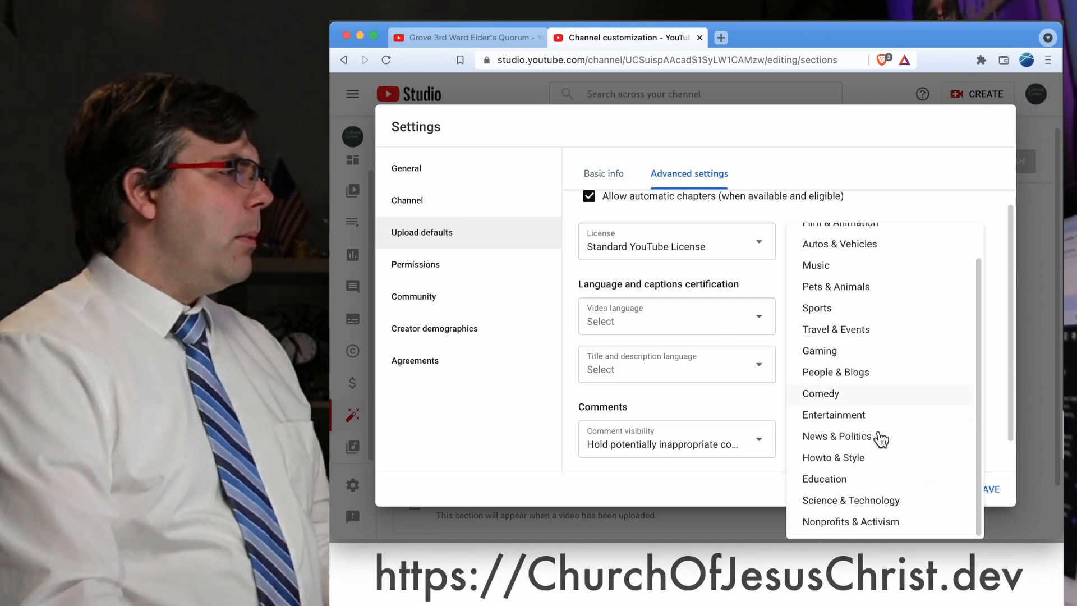
click(857, 525)
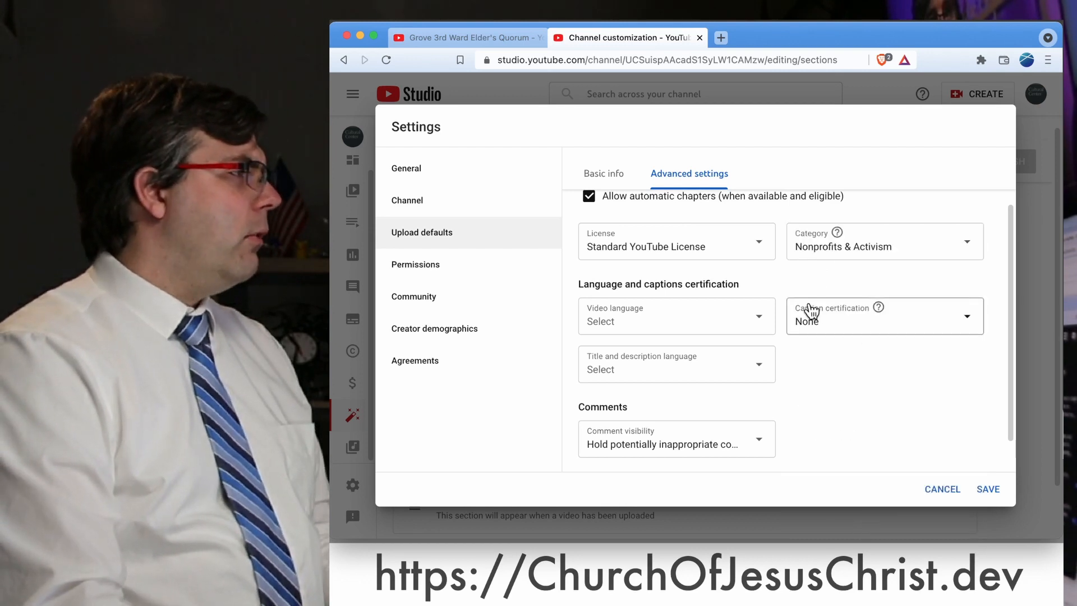
click(822, 320)
click(606, 335)
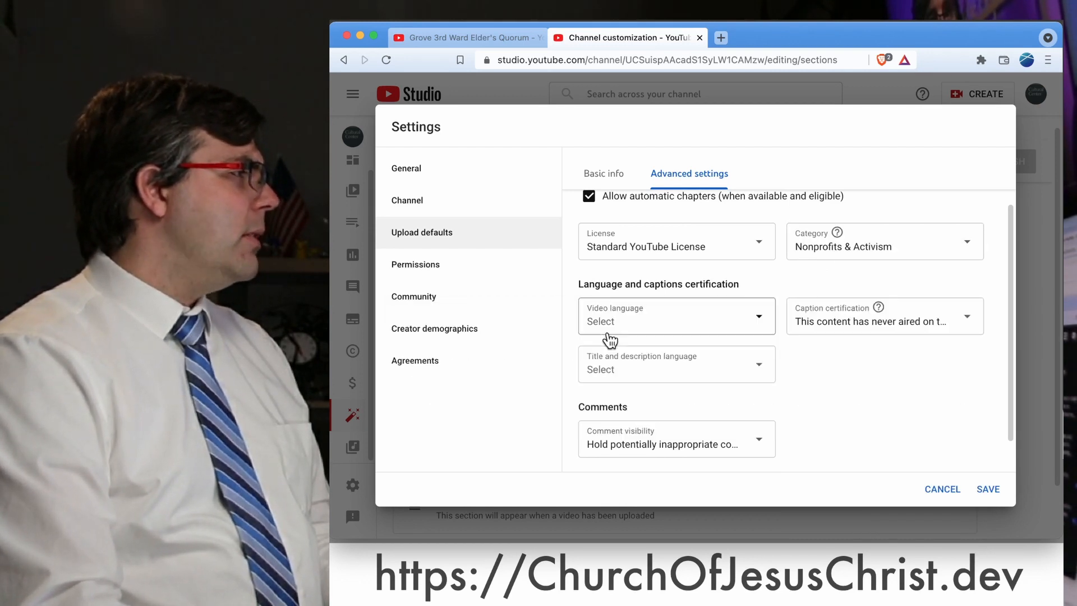
- Set the default video language to English (United States) and hold all comments for review
click(720, 332)
scroll(654, 222, down, 15)
scroll(650, 223, up, 5)
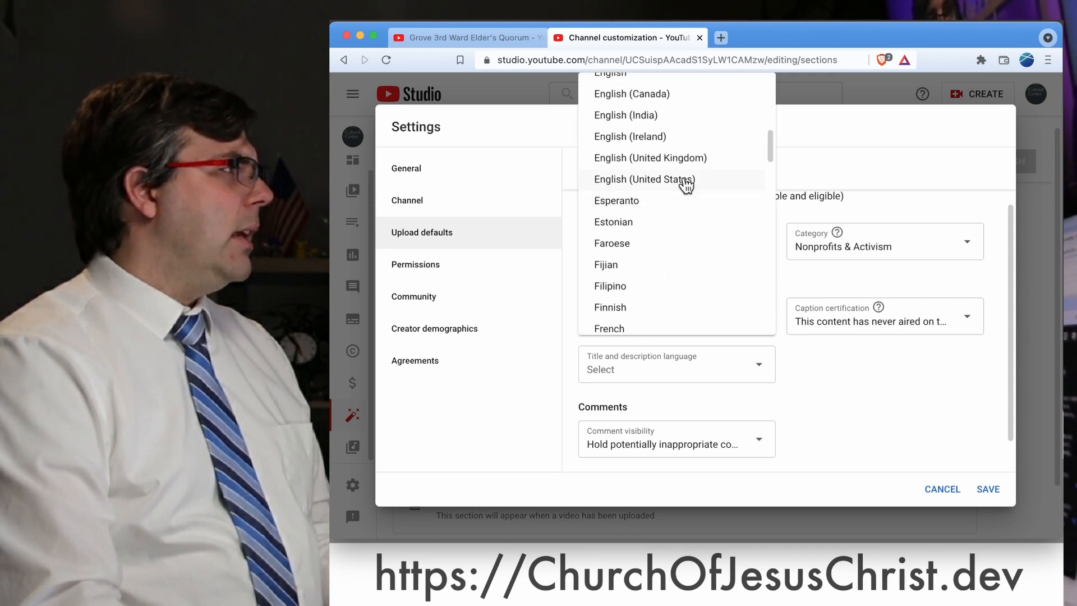
click(681, 189)
scroll(830, 418, down, 1)
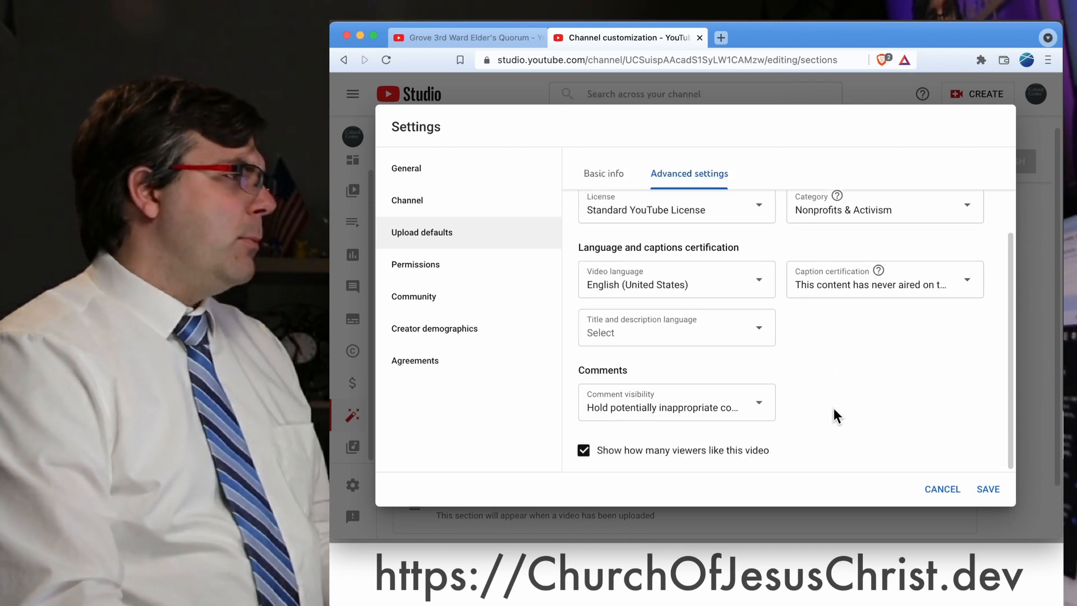
click(642, 409)
click(691, 442)
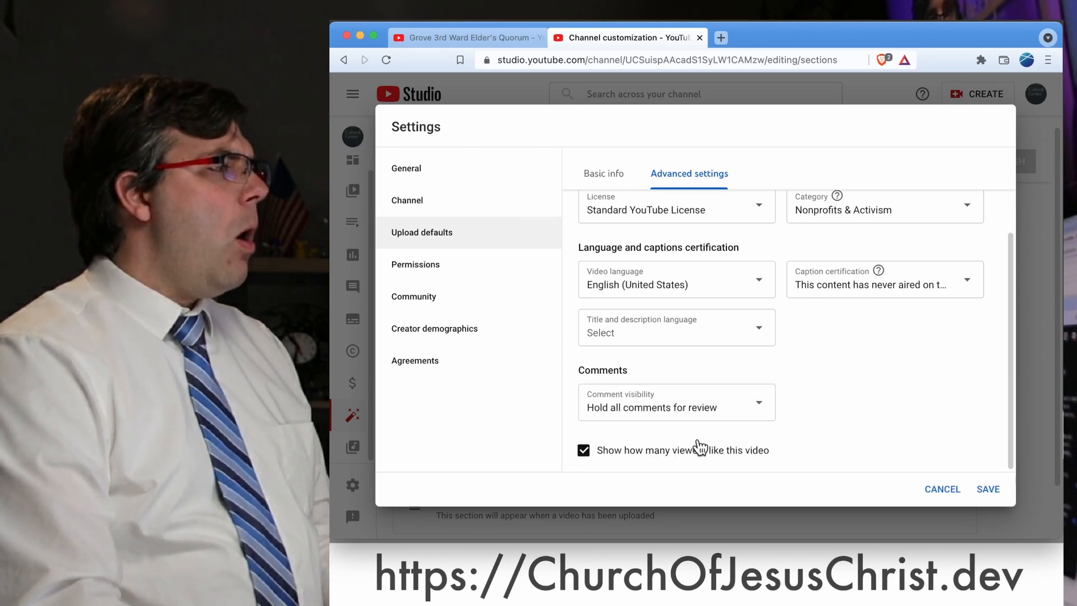
scroll(720, 421, up, 3)
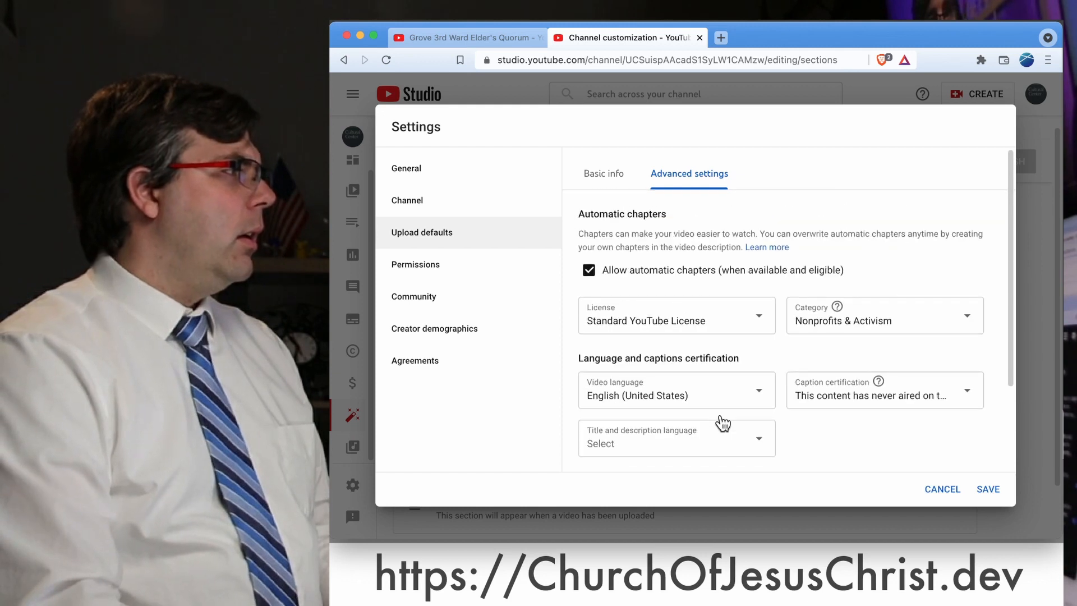
- Review Permissions, then in Community hold new comments containing links for review
click(446, 265)
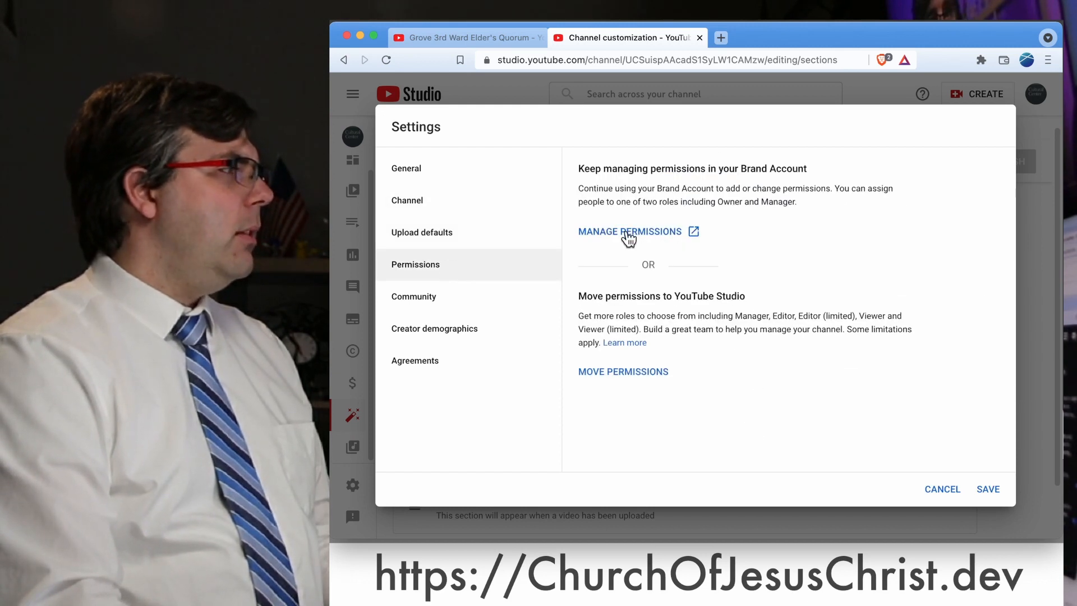
click(458, 301)
scroll(663, 231, down, 3)
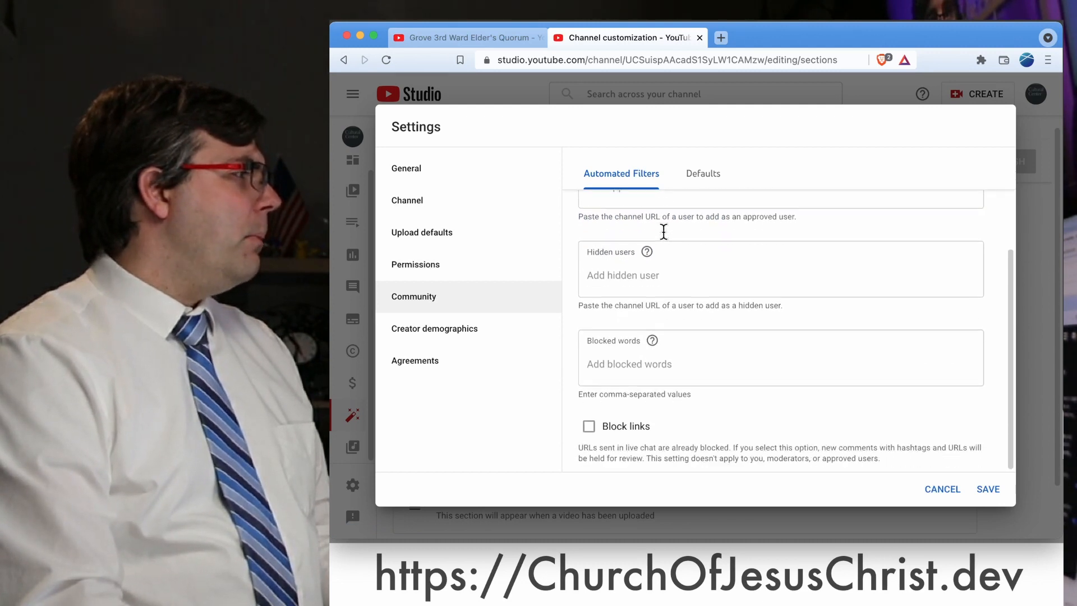
scroll(663, 231, up, 2)
click(617, 242)
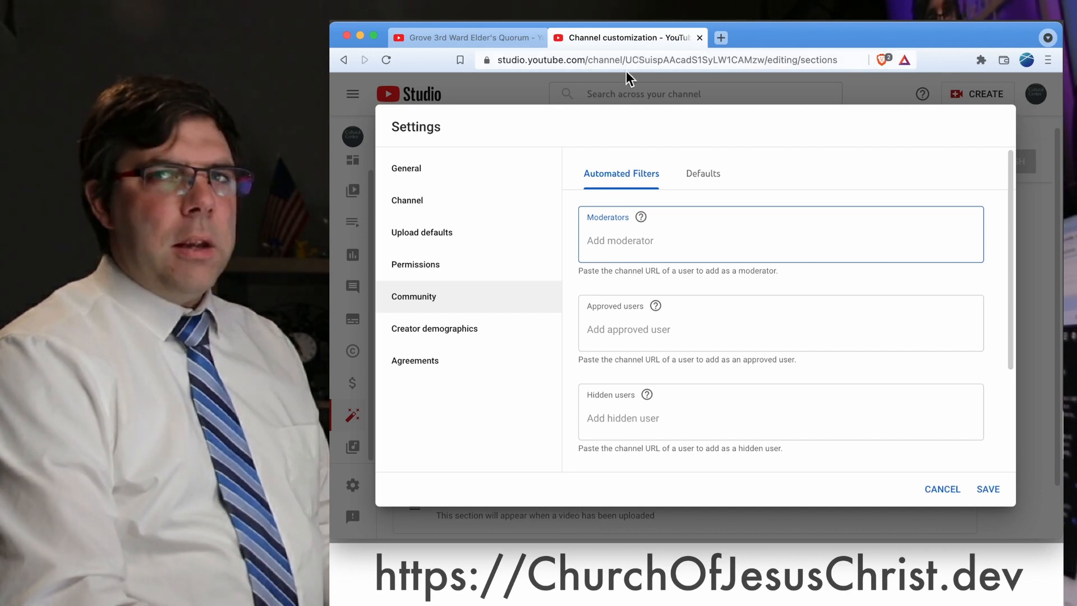
scroll(630, 322, down, 1)
scroll(630, 321, down, 5)
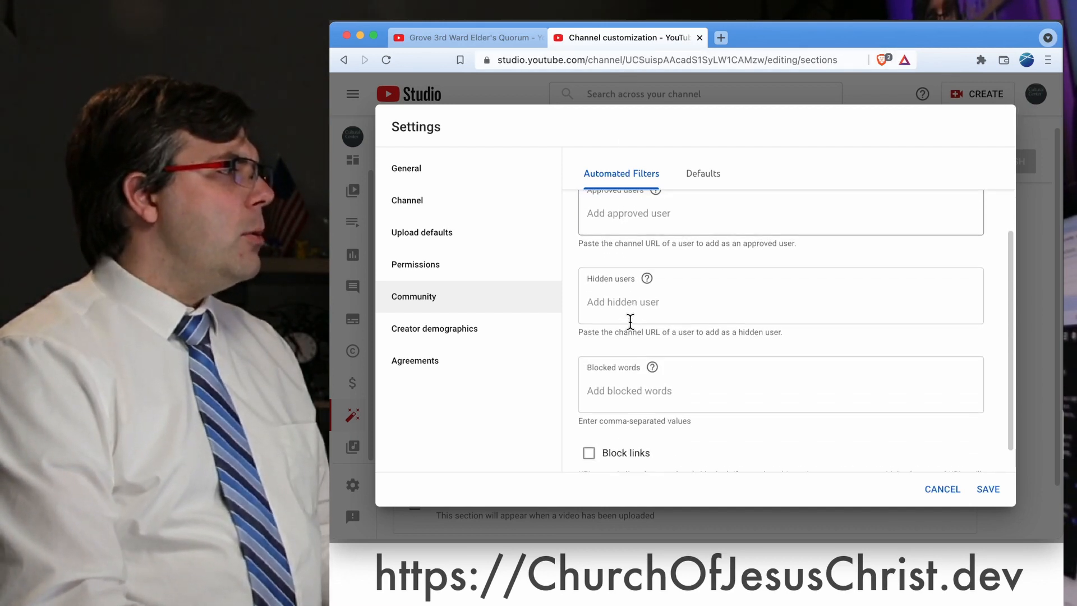
scroll(632, 329, down, 1)
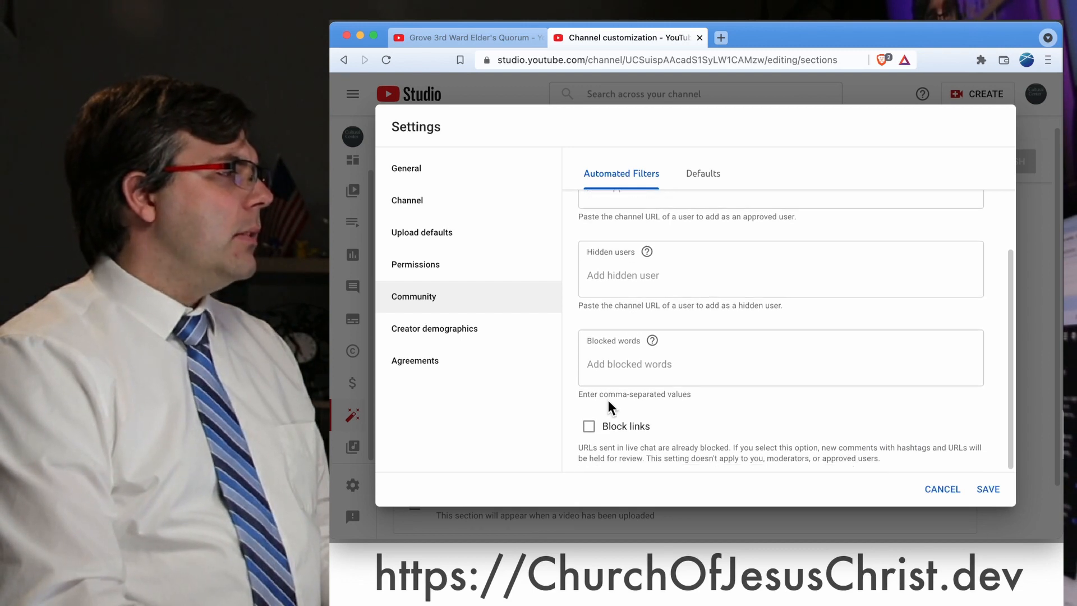
click(589, 430)
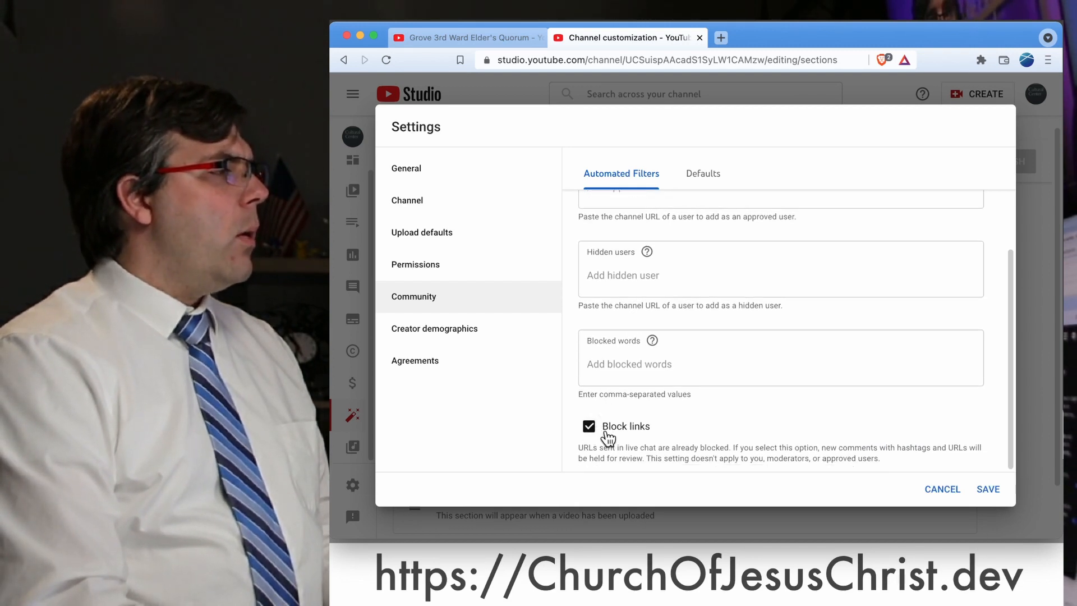
scroll(612, 355, up, 5)
- Hold inappropriate live chat and all new-video comments, check demographics and agreements, then save
click(702, 173)
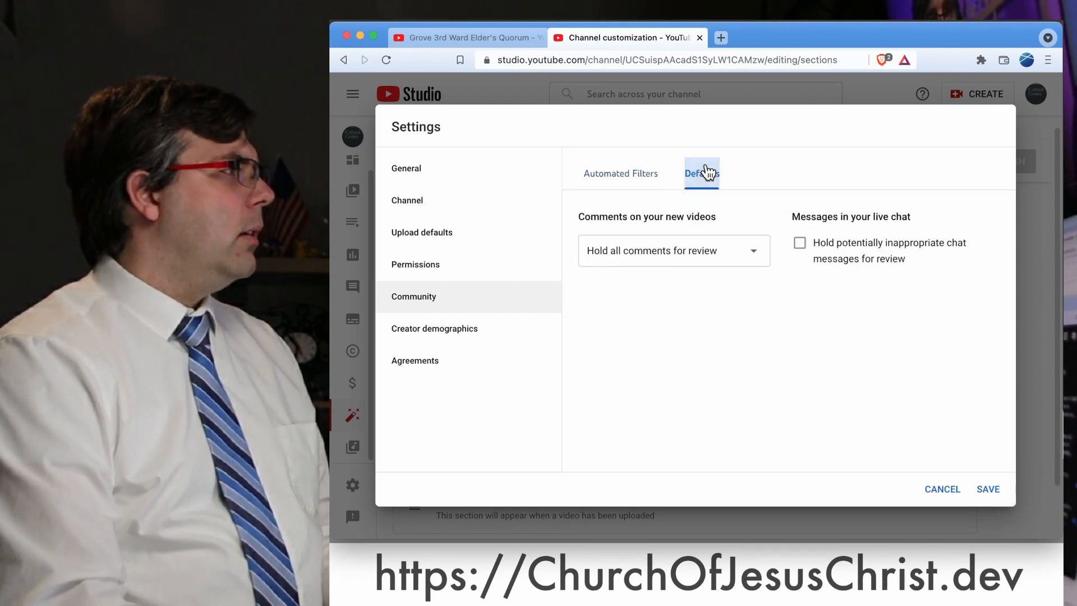
click(799, 245)
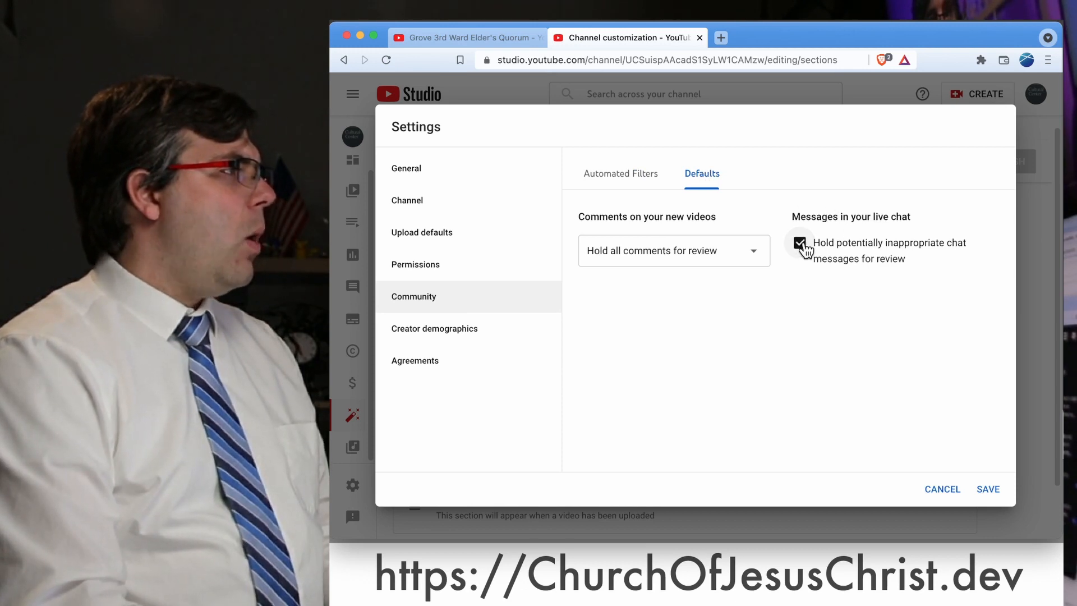
click(714, 253)
click(662, 292)
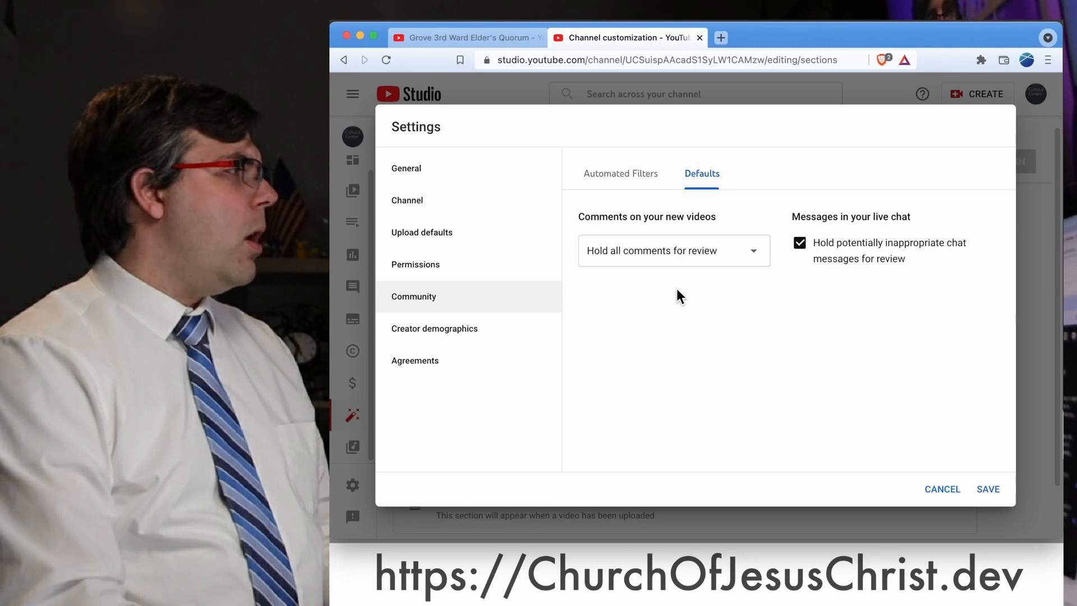
click(426, 334)
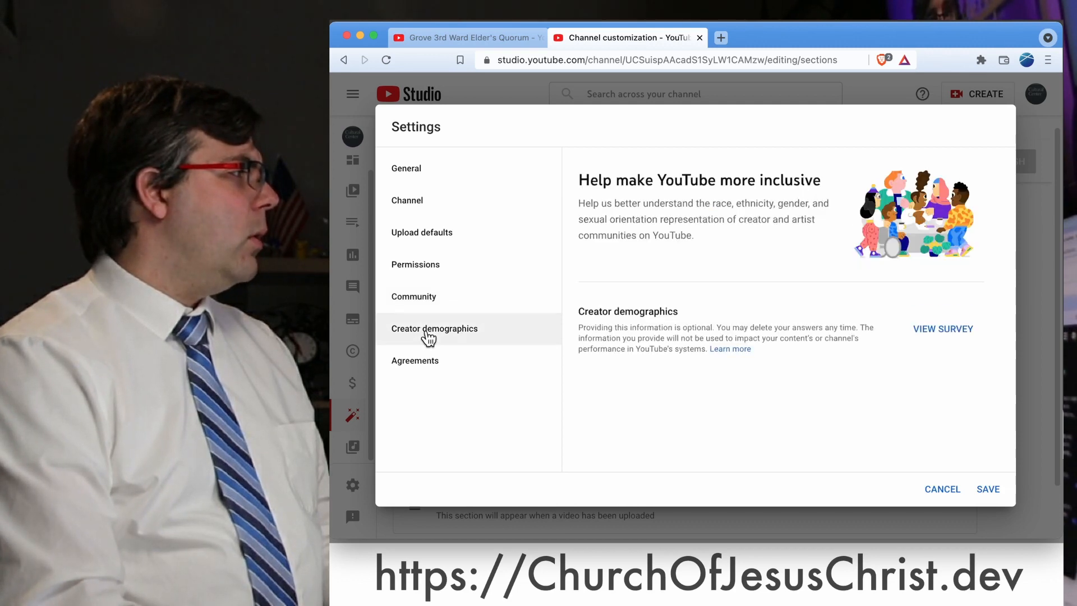
click(471, 367)
click(987, 490)
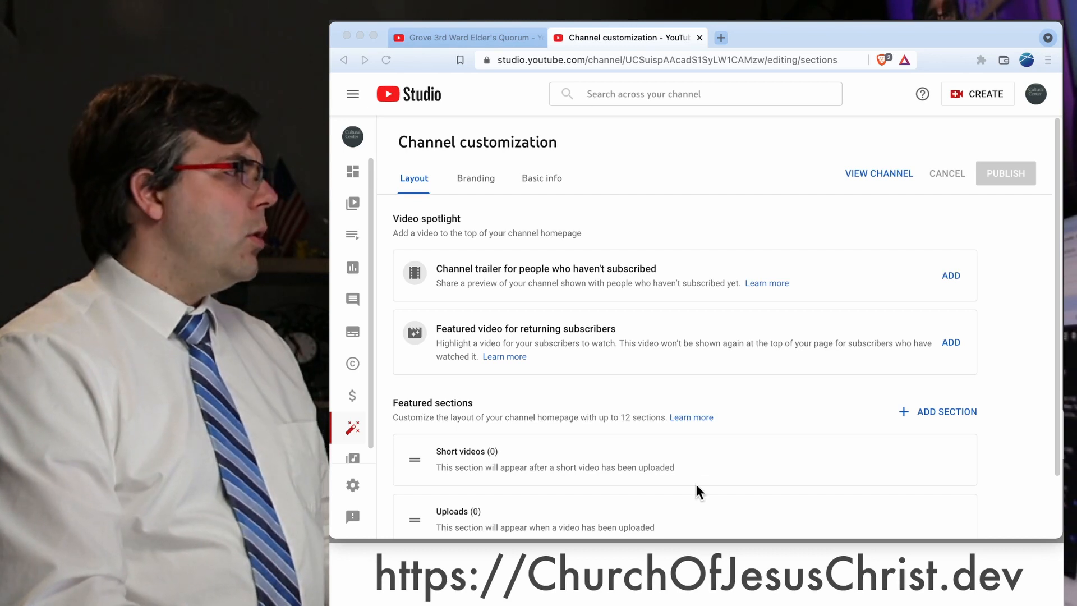
- Go to Settings > Permissions and launch the quorum's Brand Account page in a new tab
click(713, 463)
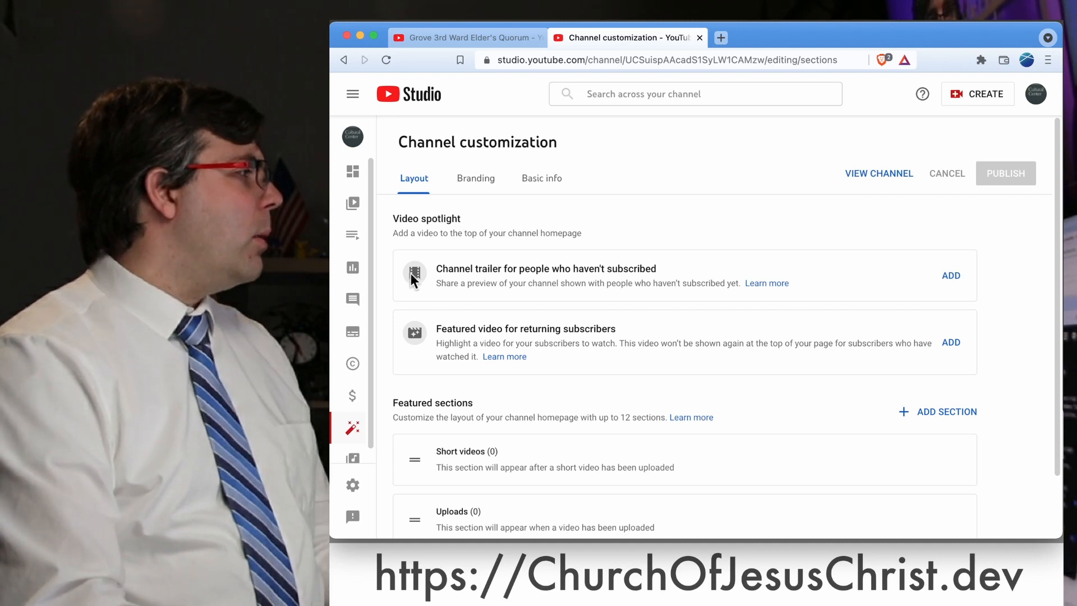
scroll(353, 392, down, 1)
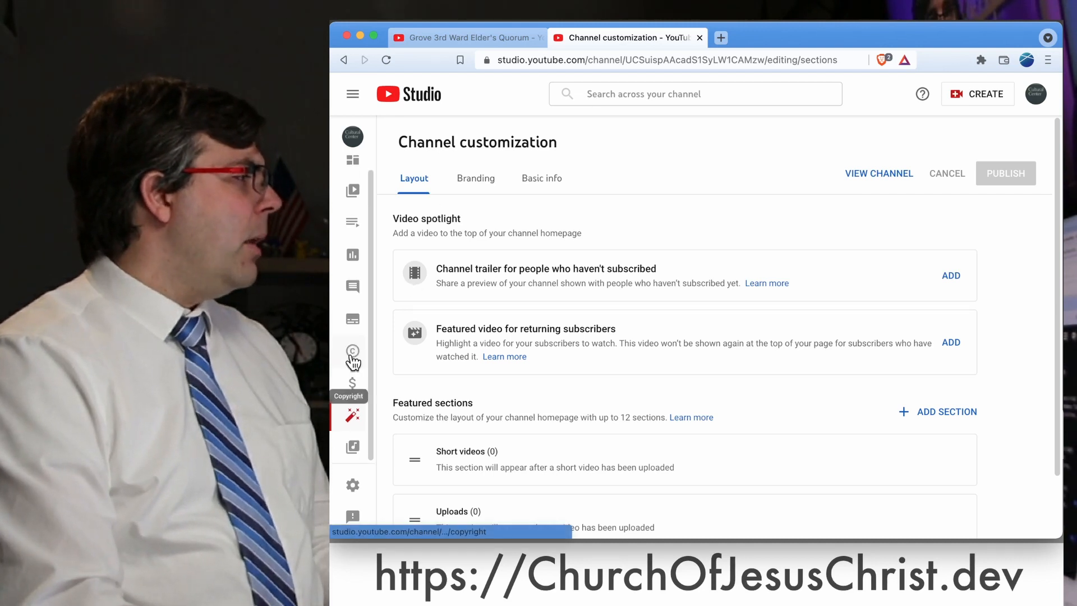
click(352, 487)
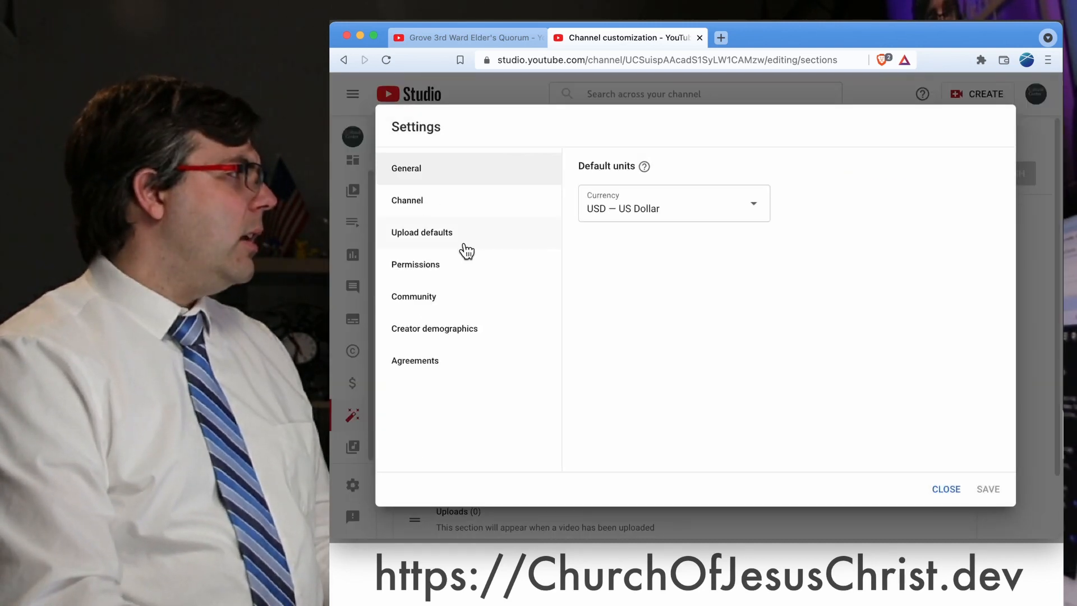
click(421, 268)
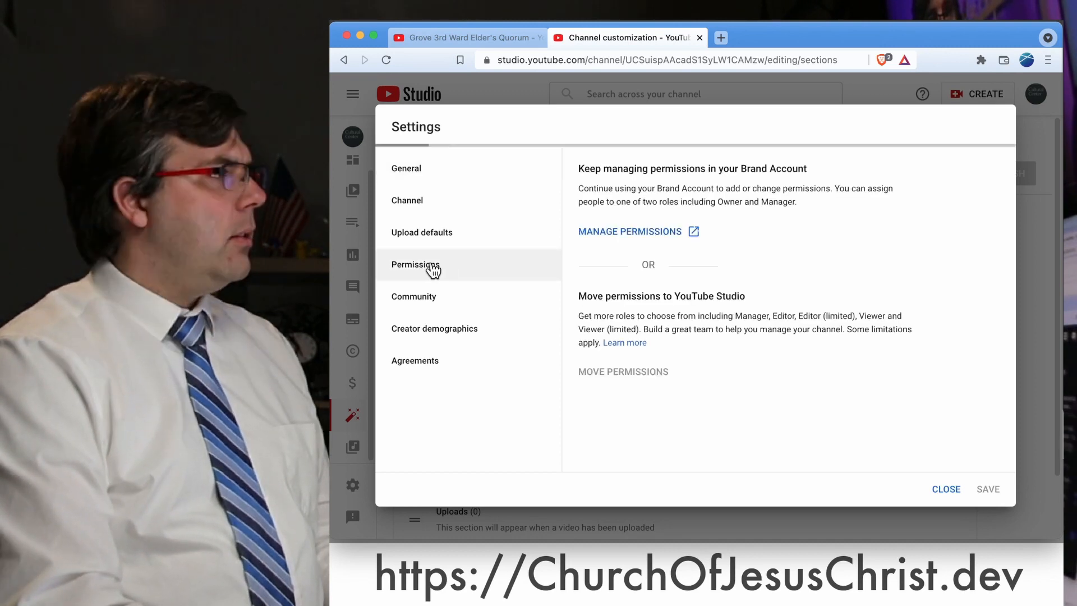
click(644, 231)
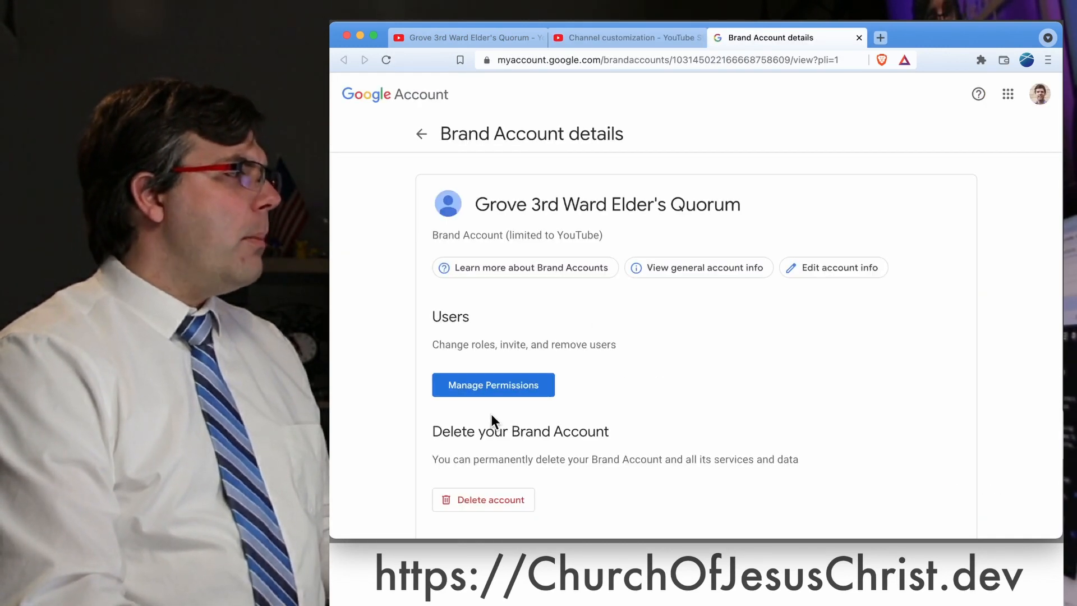
- Verify identity with the account password and a text-message verification code
click(513, 391)
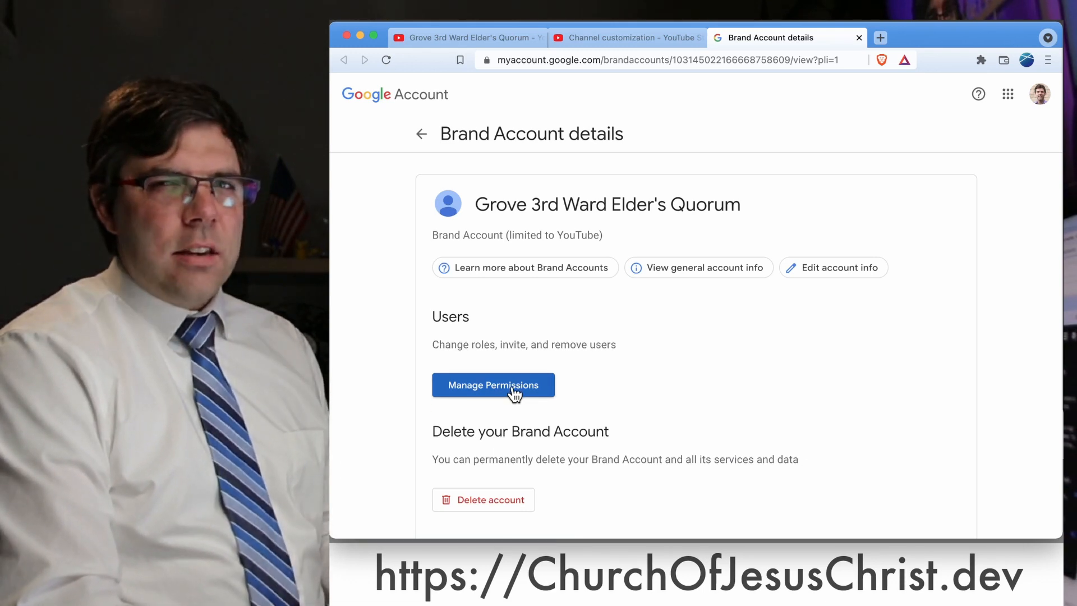
click(511, 388)
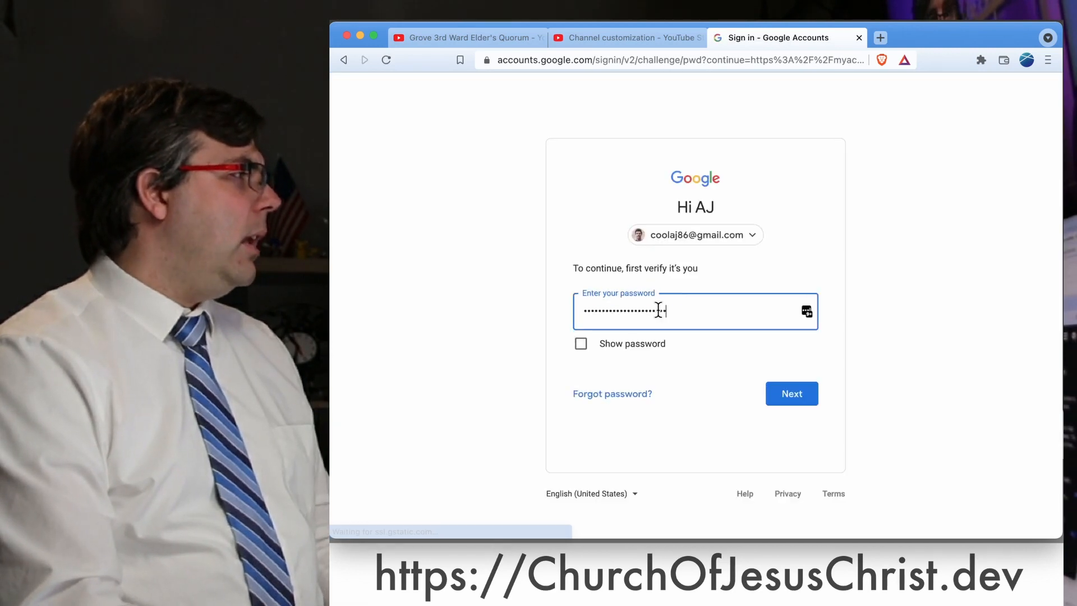
click(792, 388)
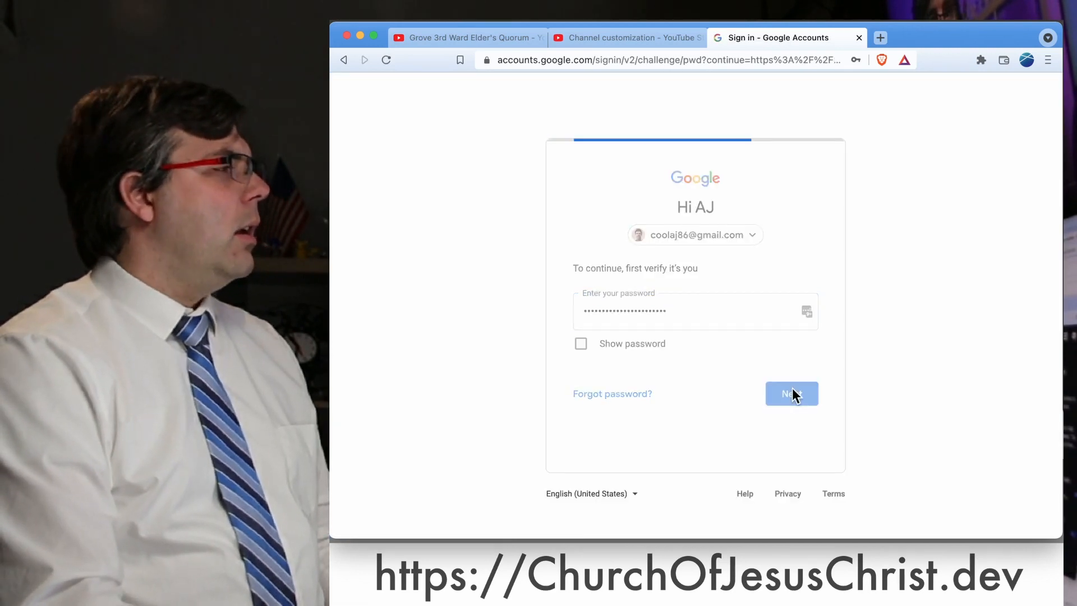
click(620, 458)
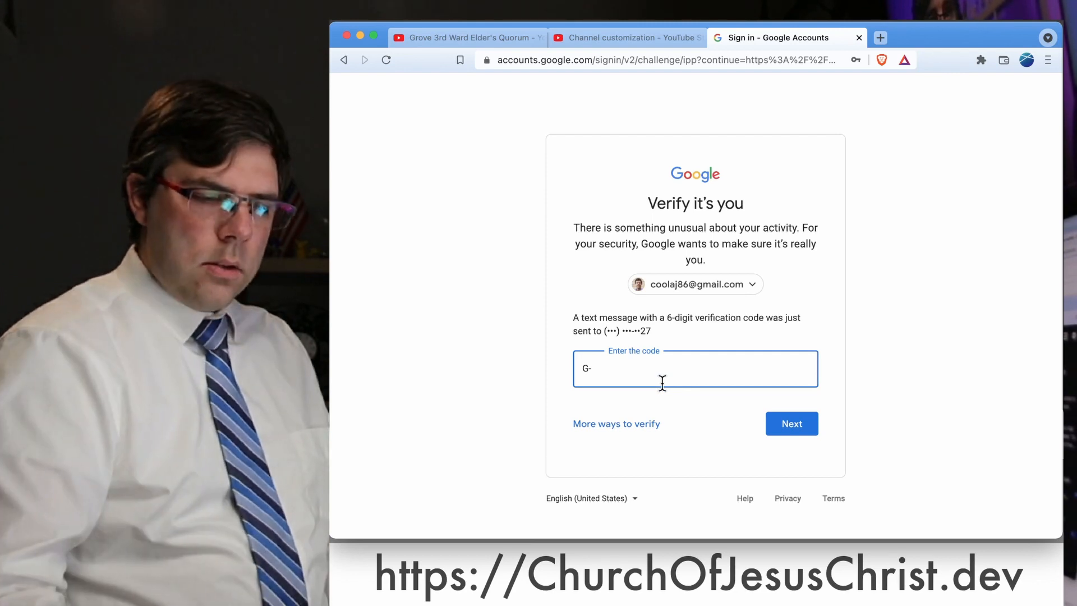
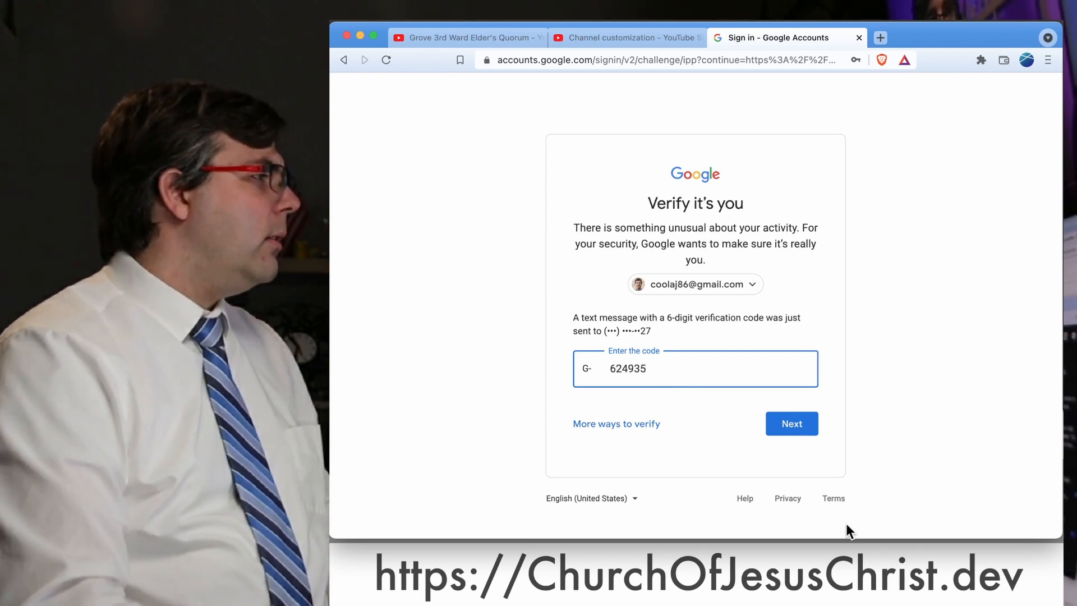
click(795, 425)
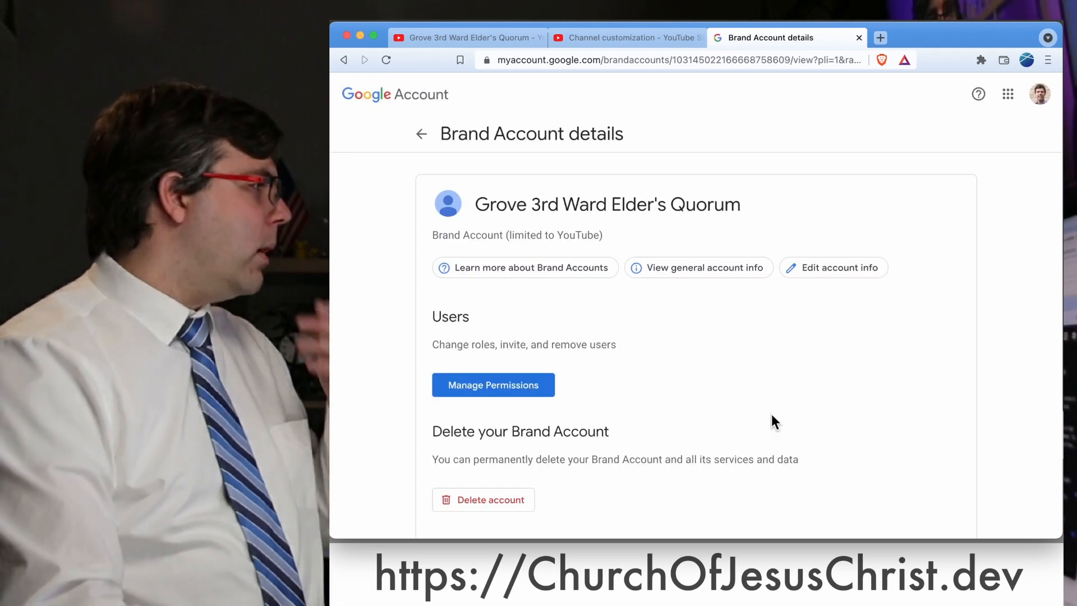
- Browse the Brand Account's users and Owner/Manager role options, cancel the invite, and finish
scroll(638, 361, down, 1)
click(511, 376)
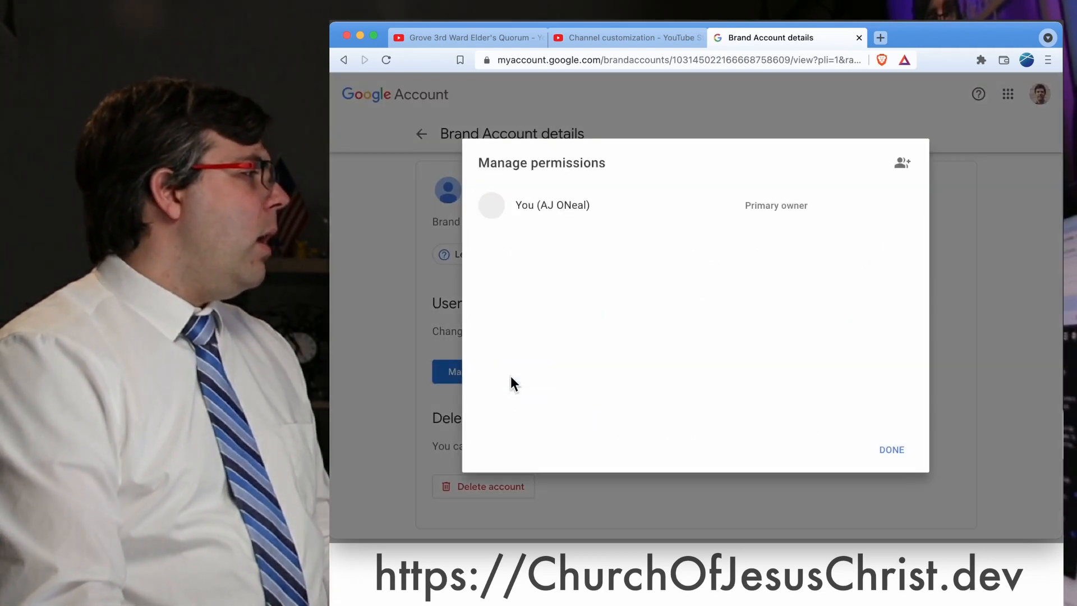
click(900, 163)
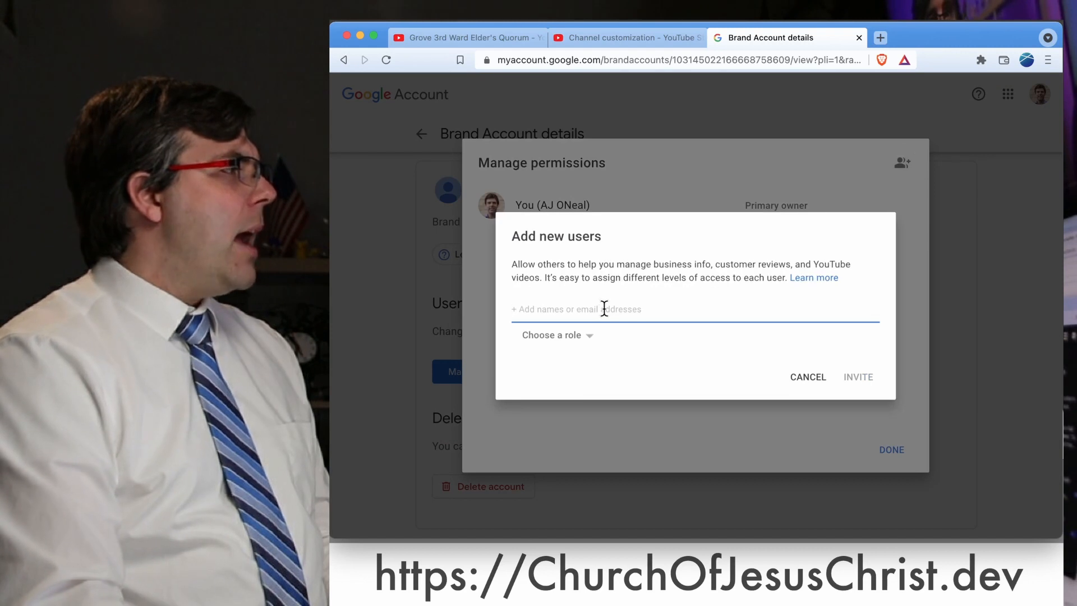
click(573, 337)
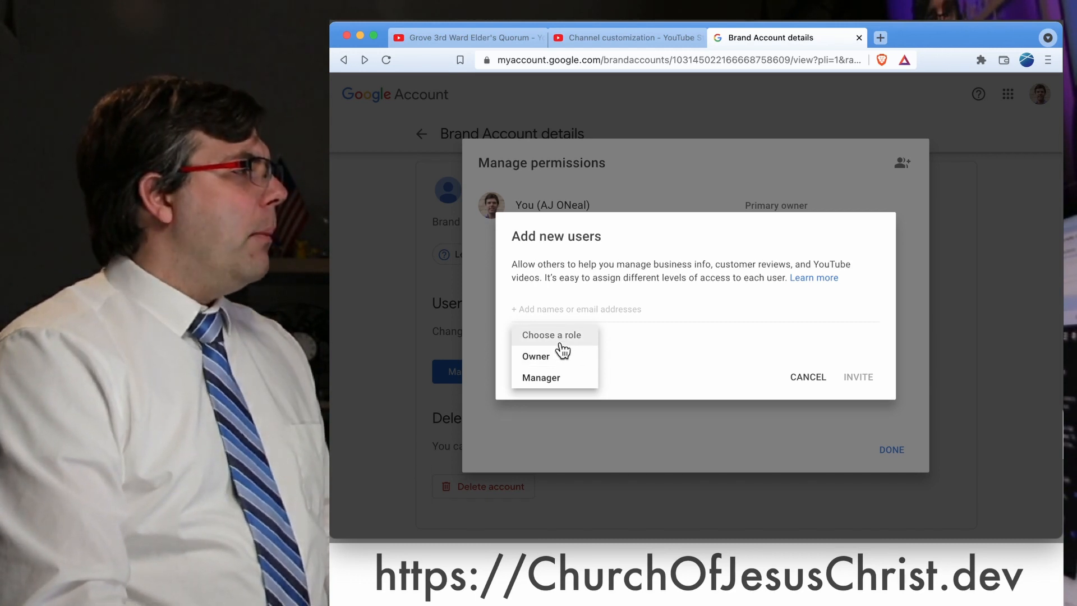
click(641, 357)
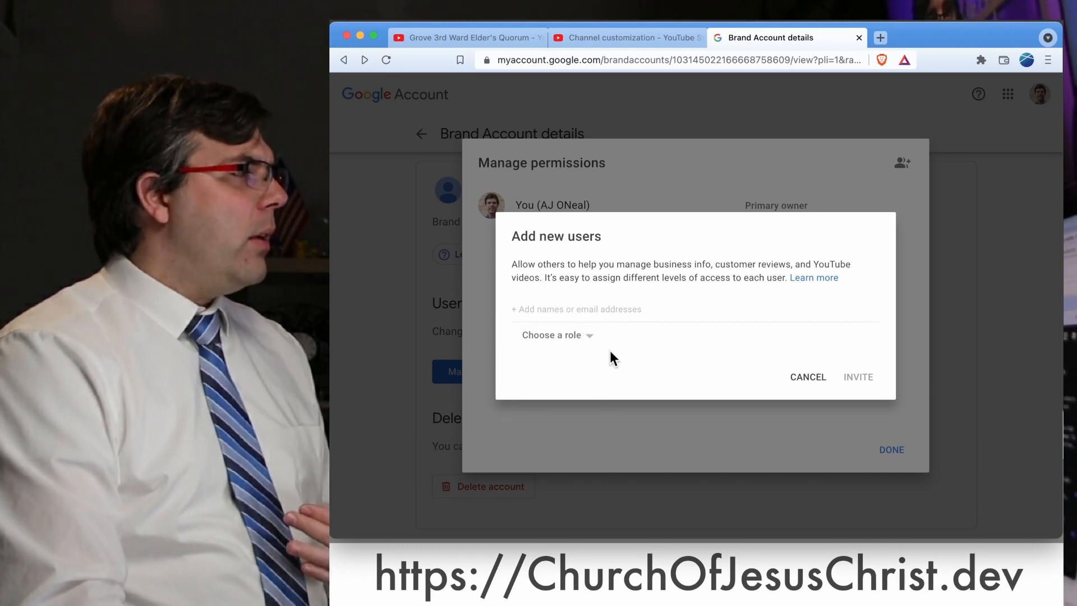
click(579, 343)
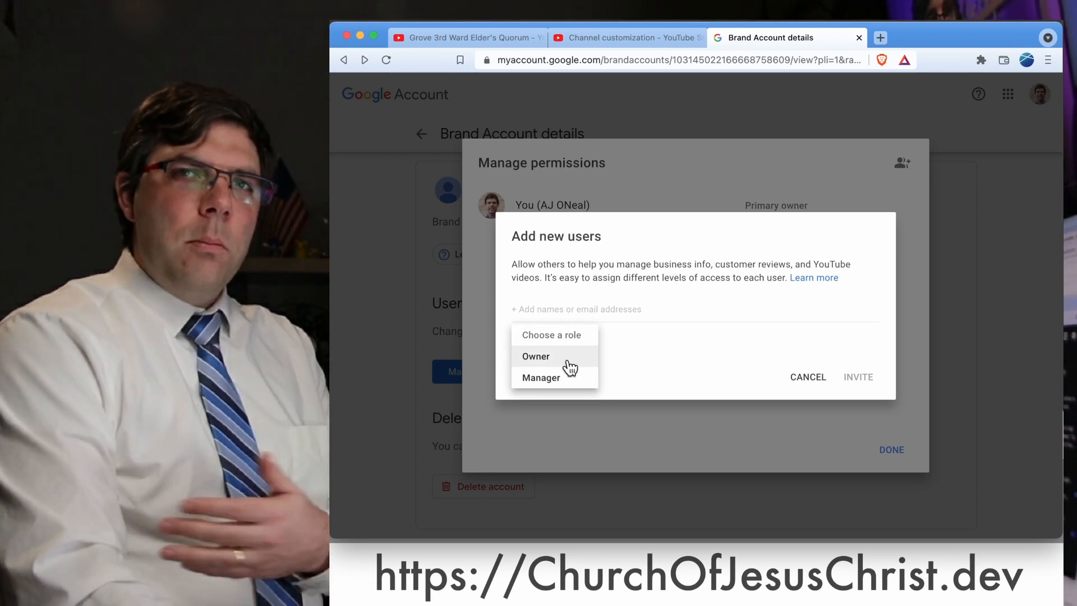
click(640, 353)
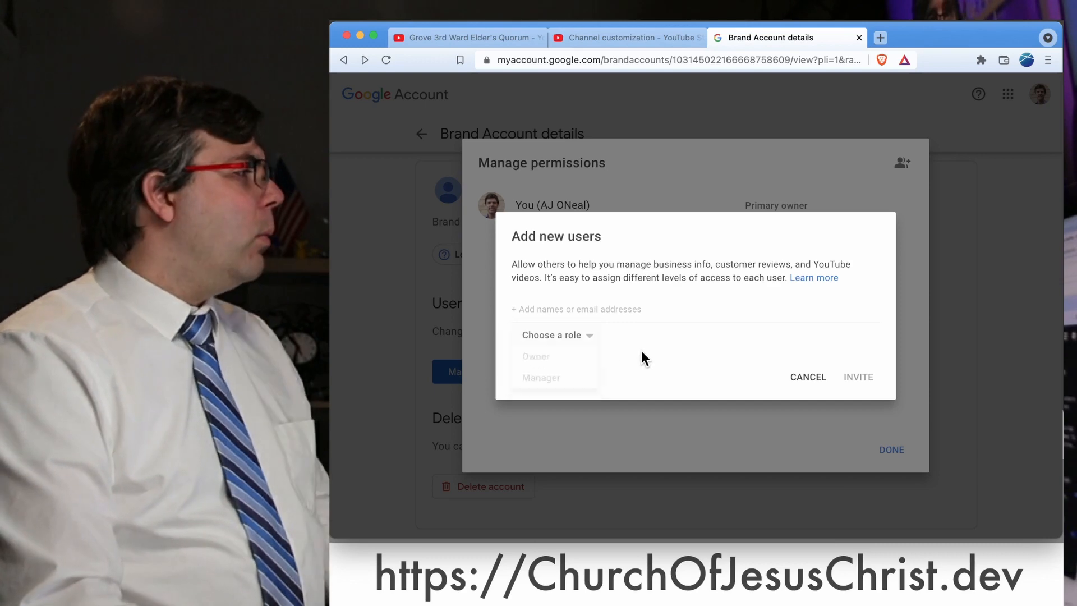
click(811, 381)
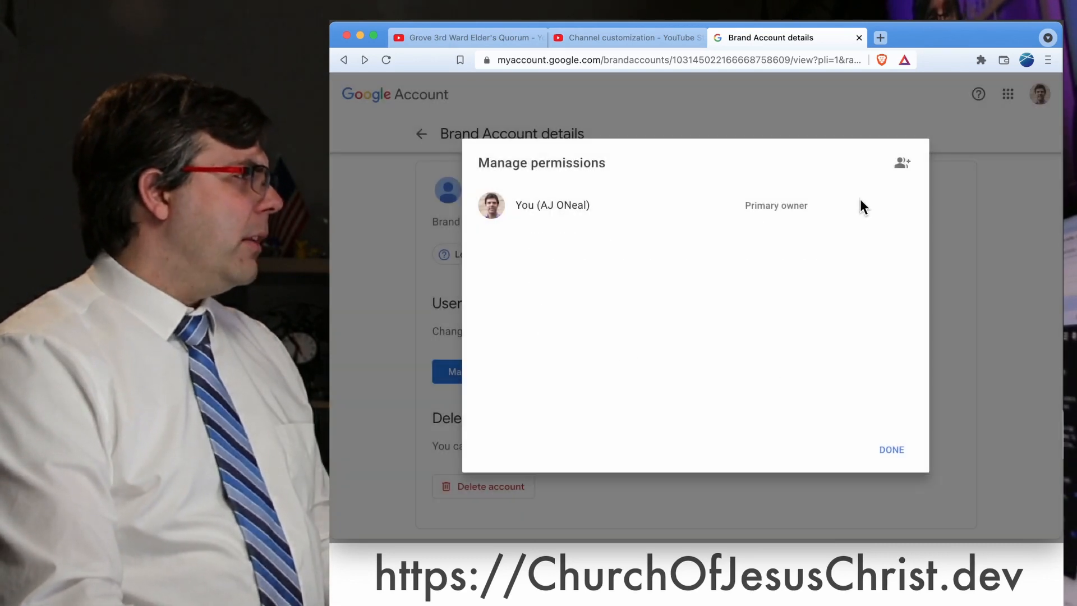
click(890, 448)
scroll(629, 321, down, 2)
scroll(629, 321, up, 2)
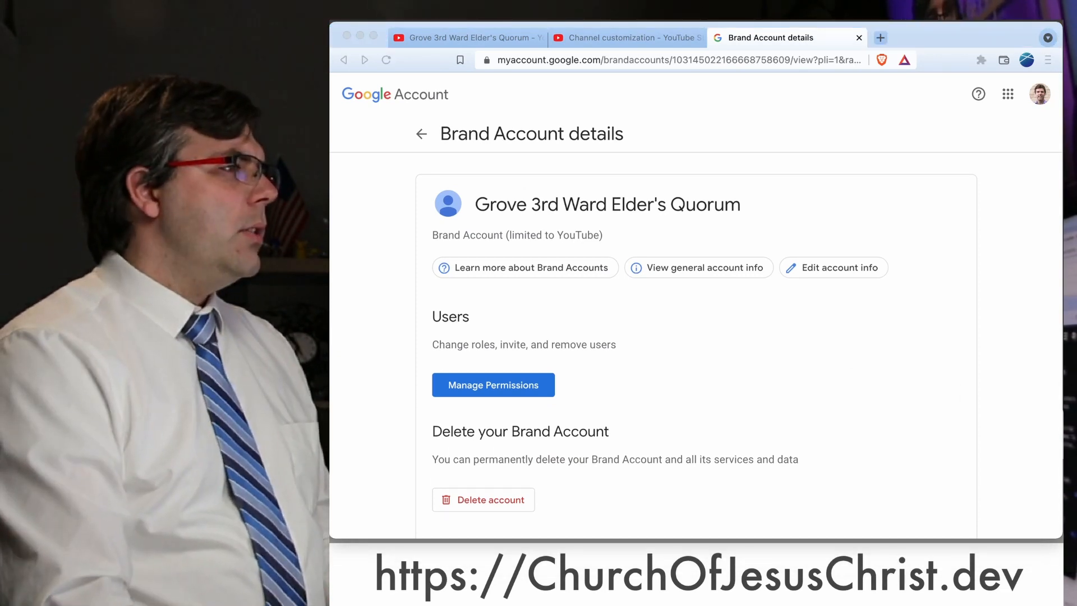
click(865, 359)
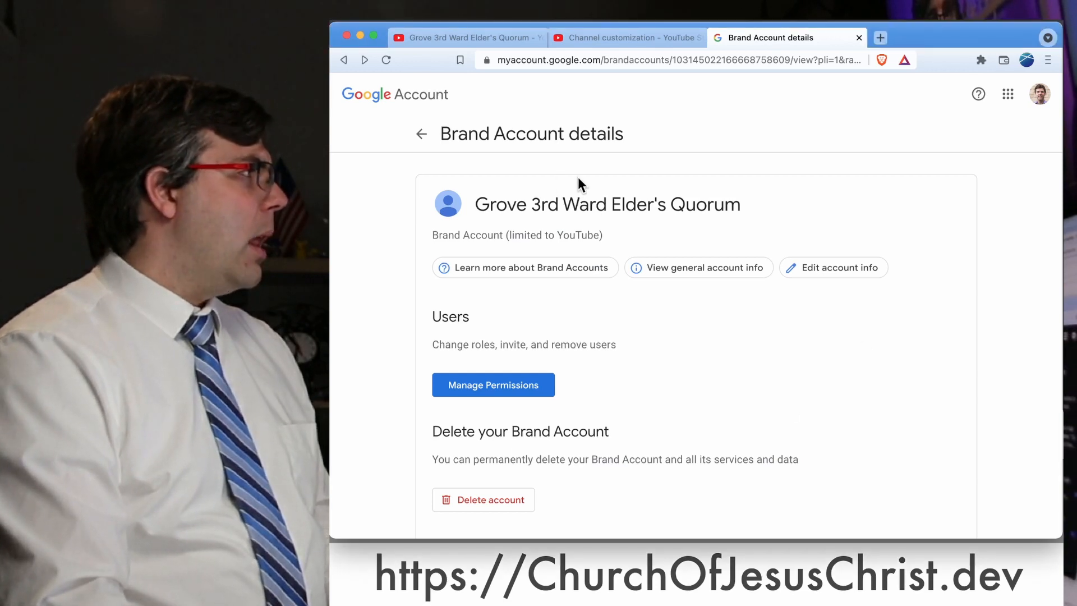
- Close the Brand Account and Studio tabs and view the quorum's channel page
click(858, 37)
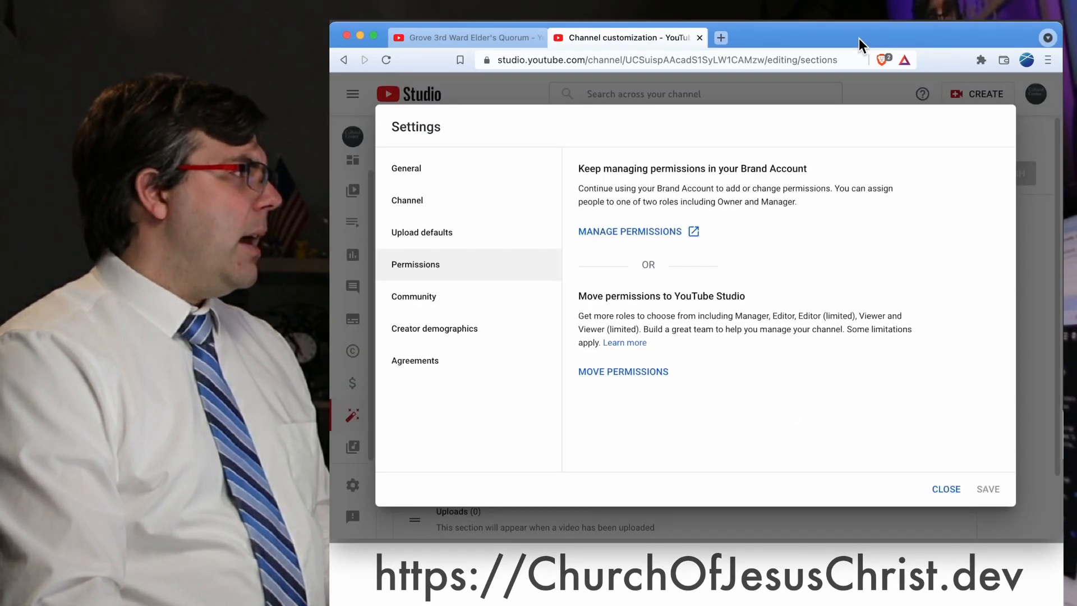
click(698, 37)
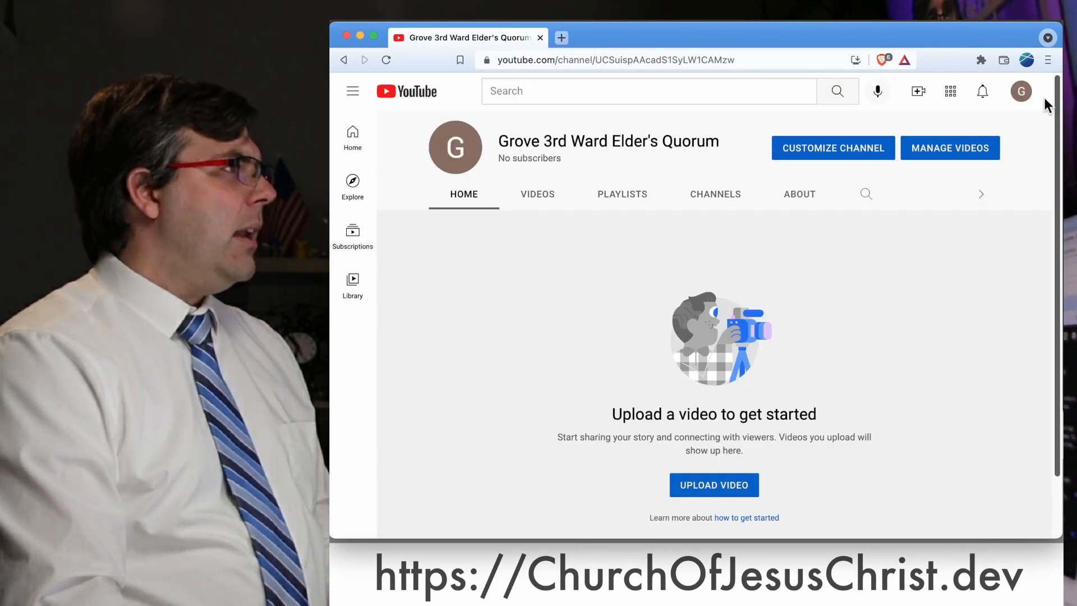
click(1021, 92)
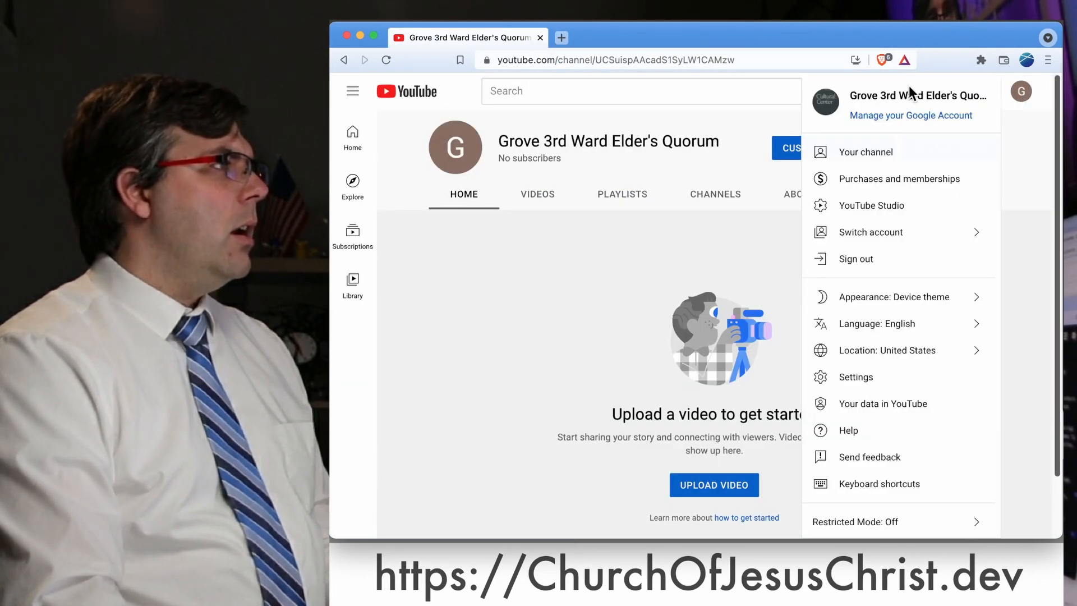
click(841, 151)
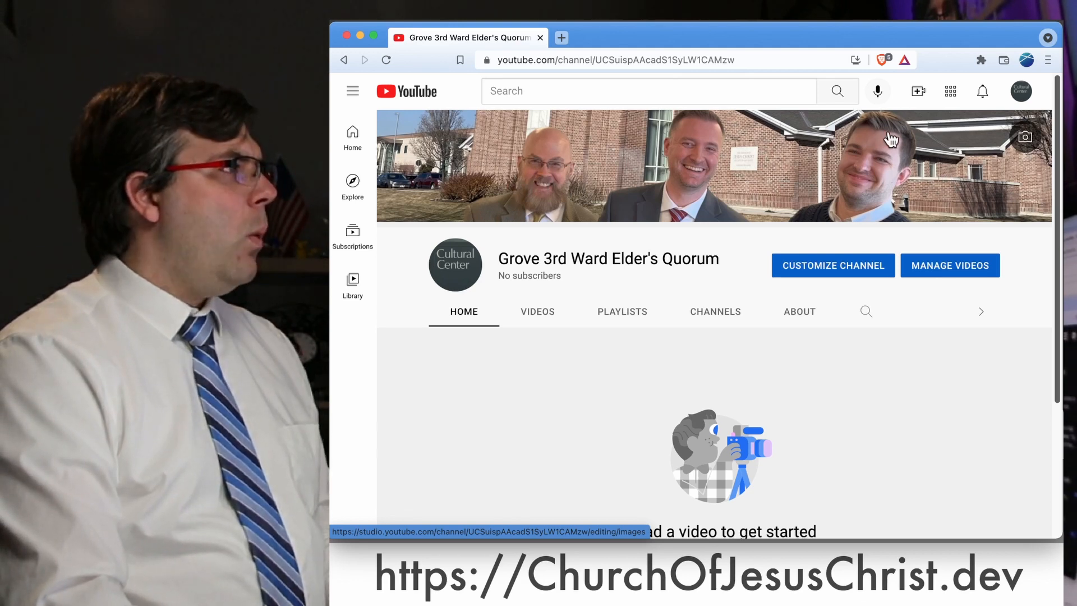
click(919, 95)
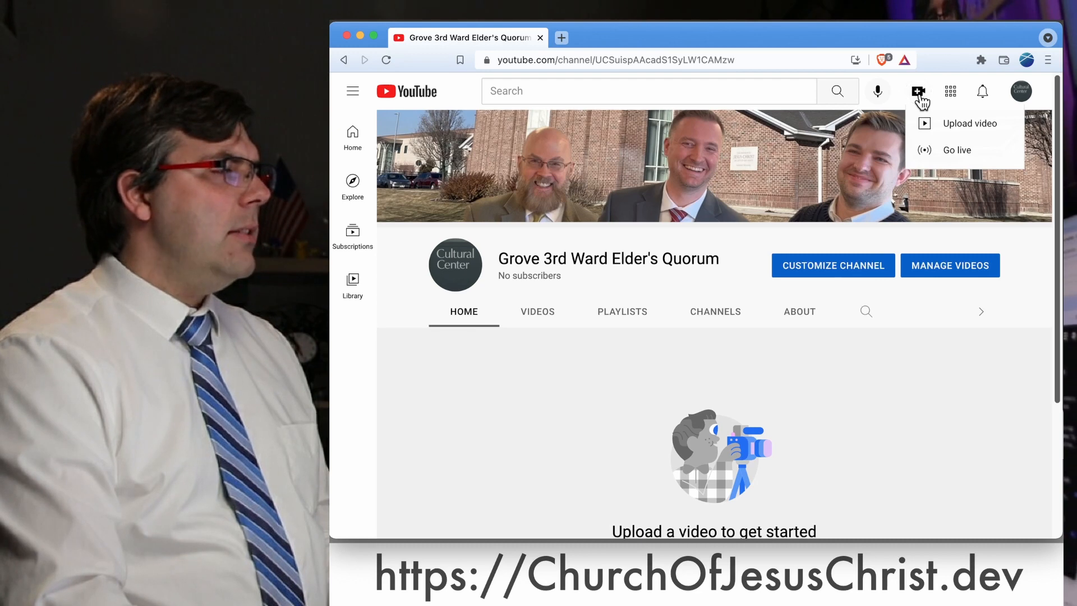
- Enable live streaming from Create > Go live, completing the channel's phone number verification
click(954, 159)
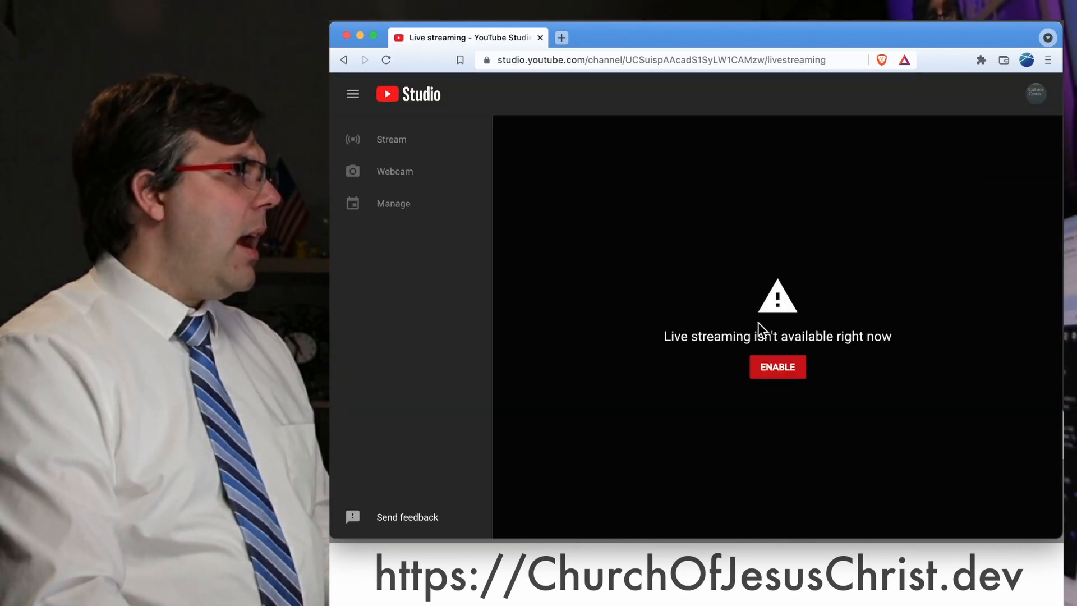
click(774, 379)
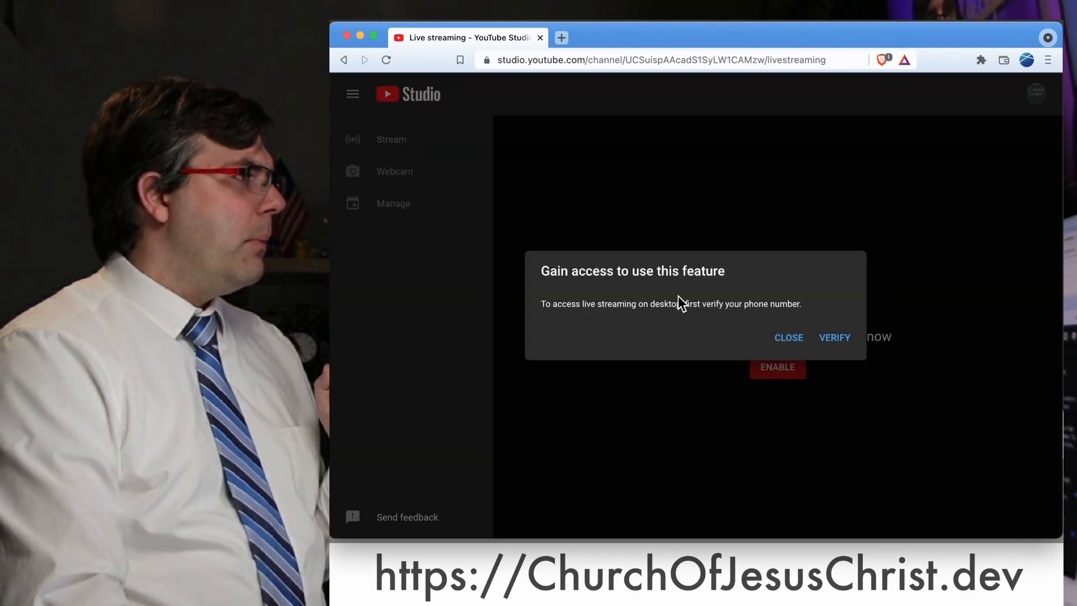
click(844, 338)
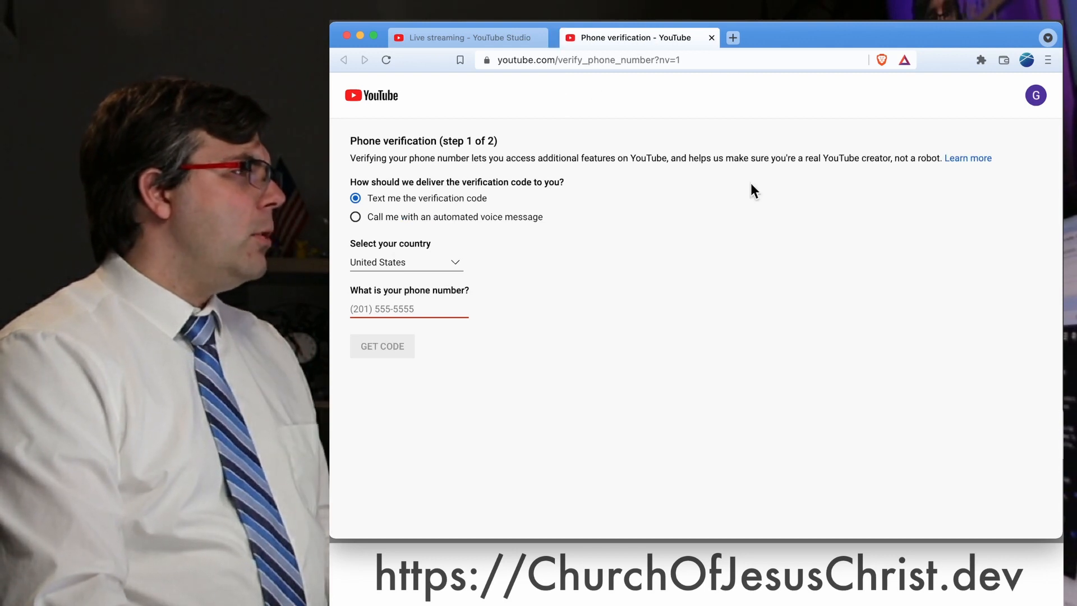
click(699, 38)
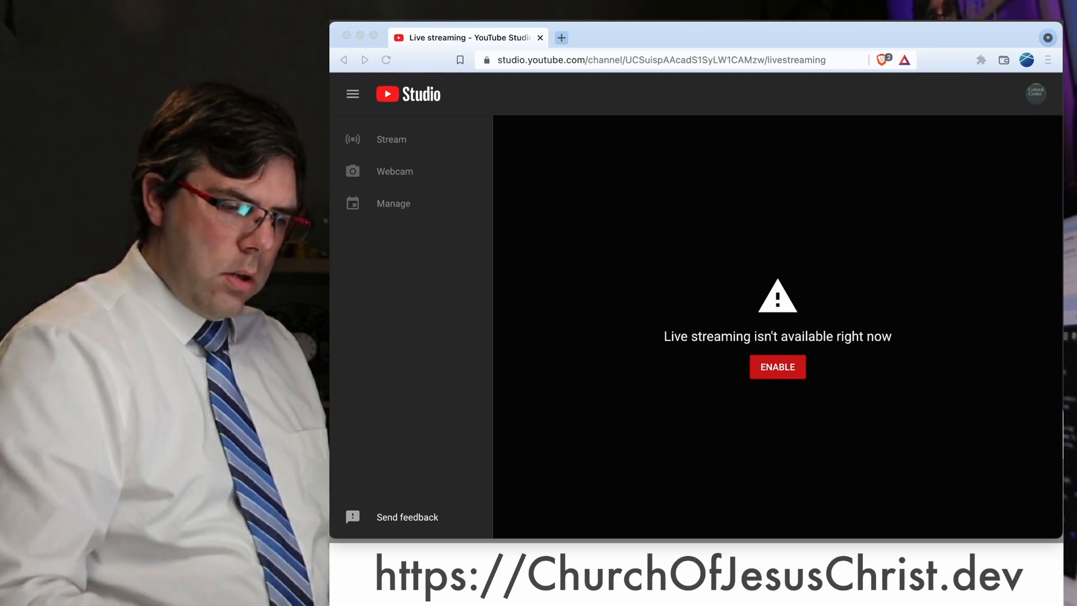
drag(875, 605, 653, 42)
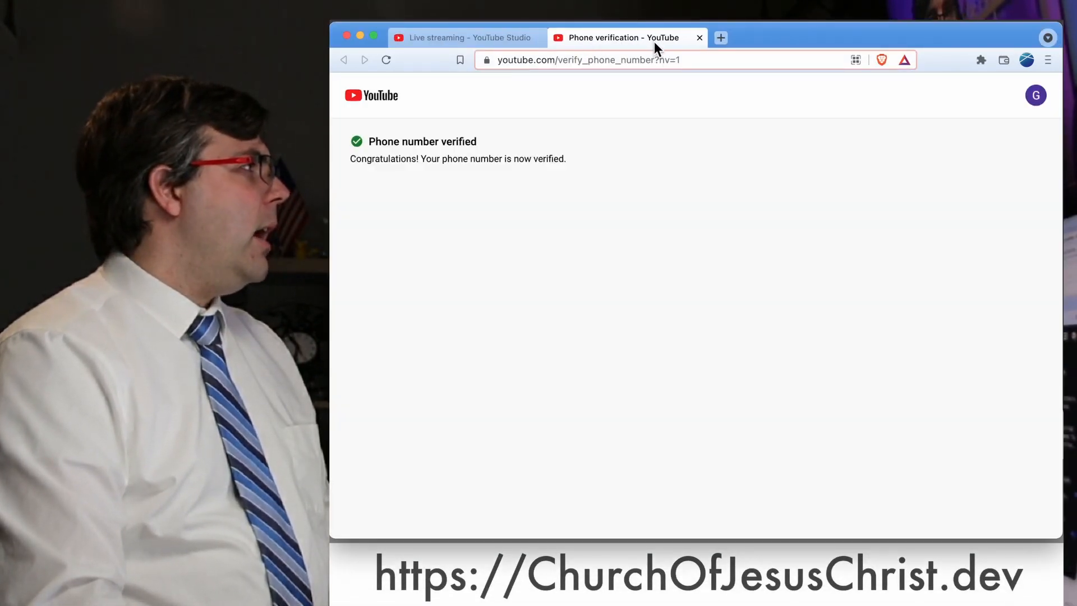
click(699, 37)
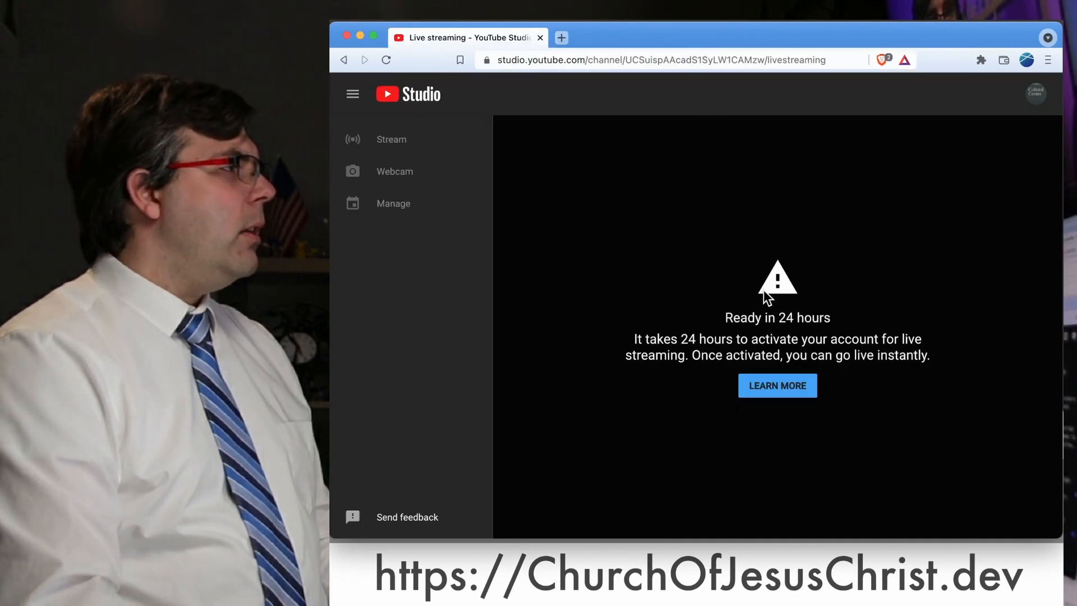